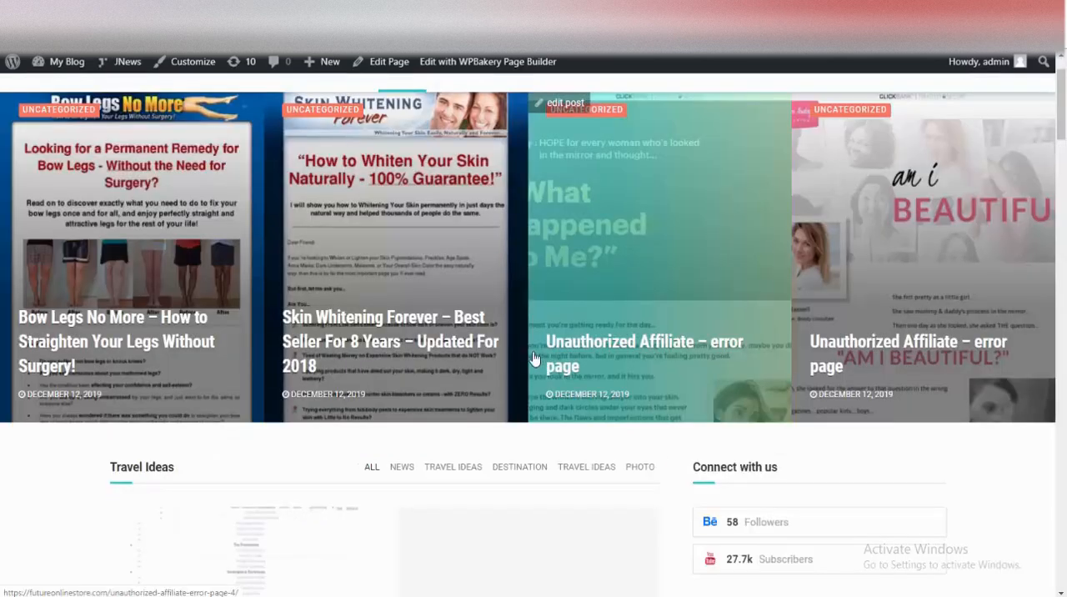
{"action": "scroll", "coordinate": [560, 331], "scroll_direction": "down", "scroll_amount": 15}
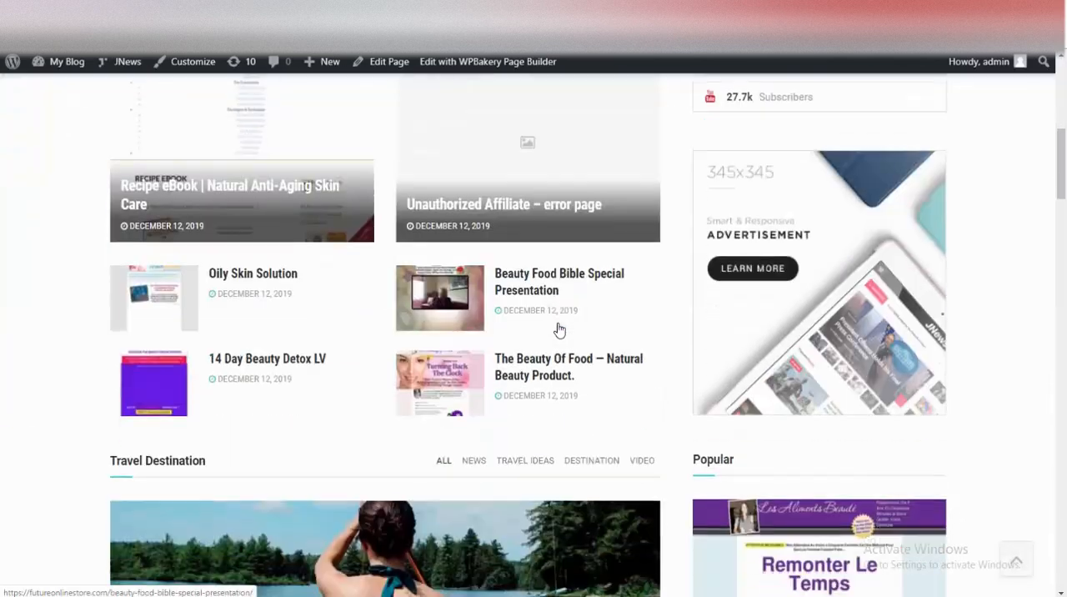
{"action": "scroll", "coordinate": [558, 329], "scroll_direction": "down", "scroll_amount": 7}
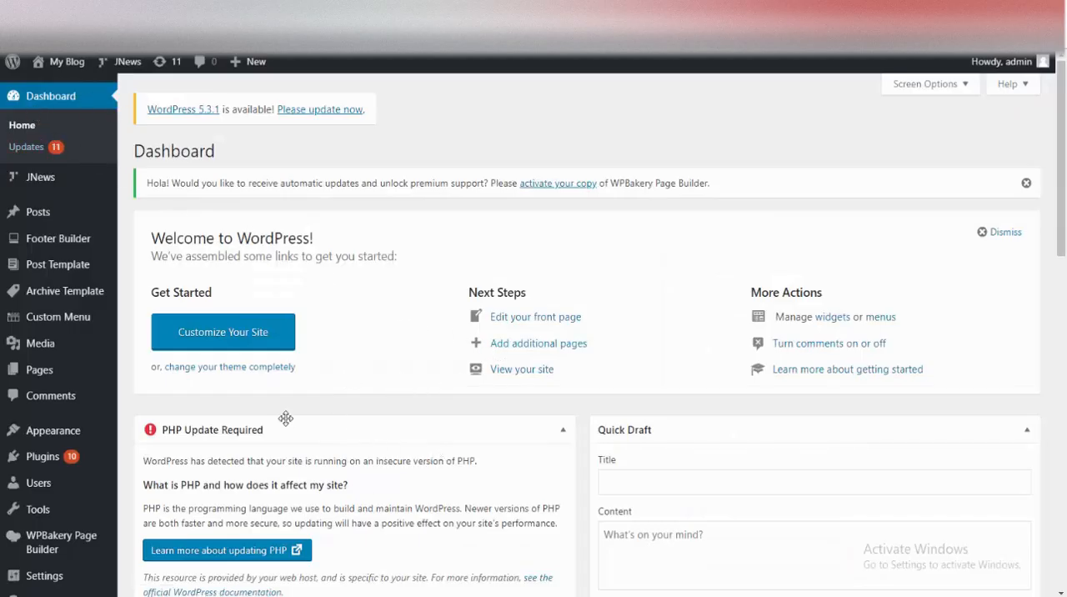
Step: Open the plugin upload form for adding a new plugin to the site
{"action": "left_click", "coordinate": [50, 462]}
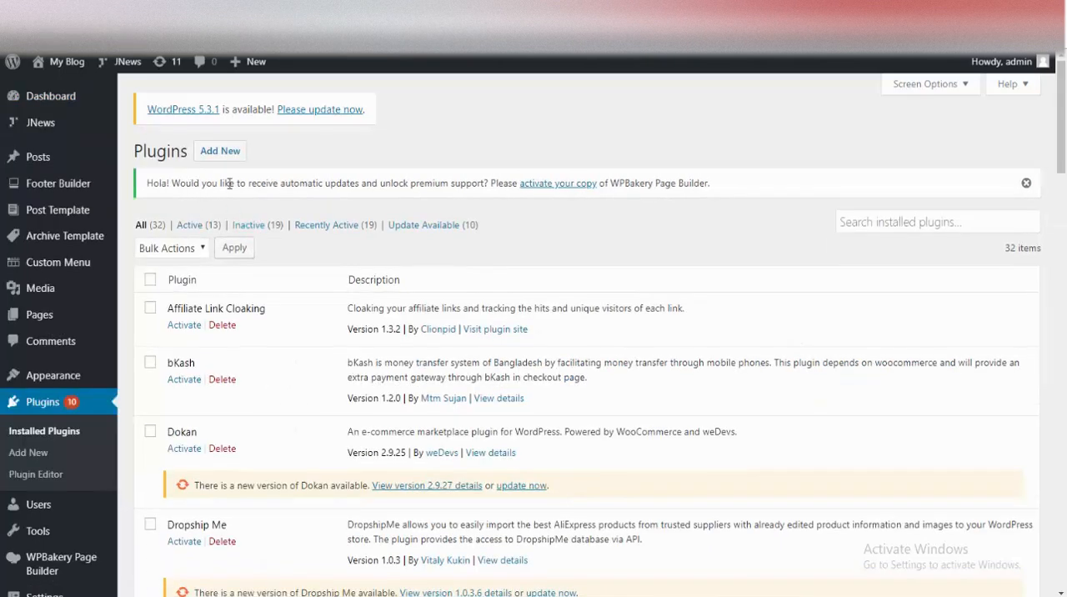
{"action": "left_click", "coordinate": [220, 151]}
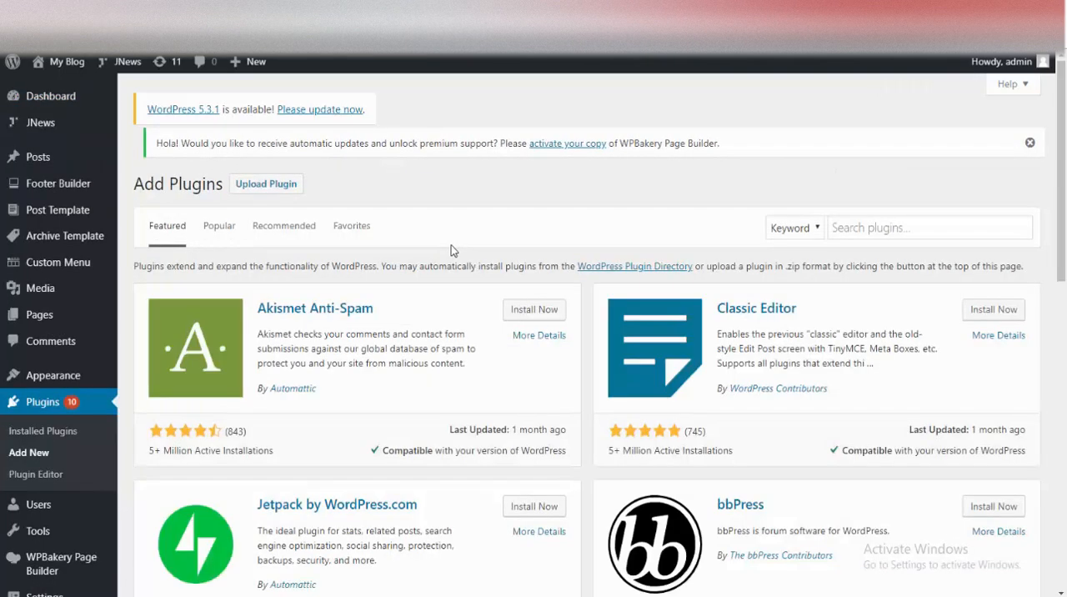
{"action": "left_click", "coordinate": [279, 151]}
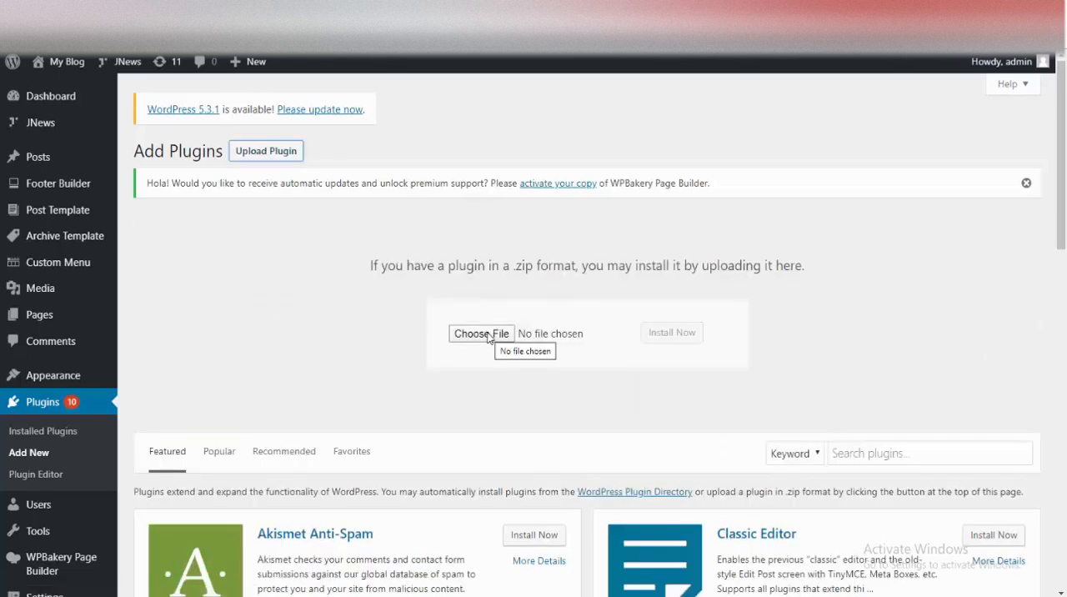
Step: Install the plugin from the wp-automatic ZIP archive in the nested wpautomatic3467n download folder and activate it
{"action": "left_click", "coordinate": [489, 335]}
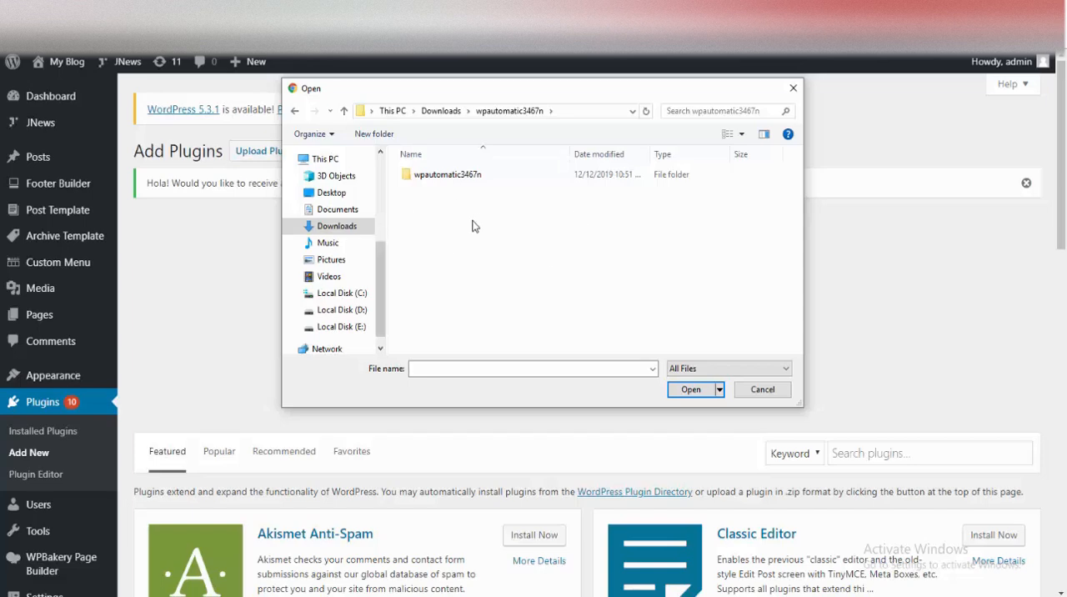
{"action": "double_click", "coordinate": [449, 178]}
{"action": "left_click", "coordinate": [434, 192]}
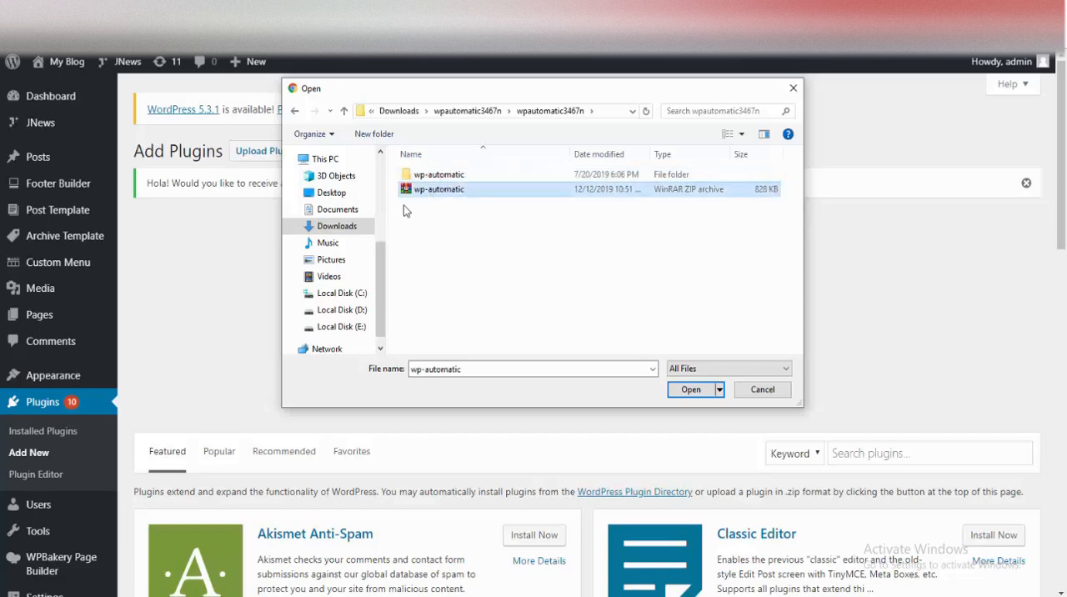
{"action": "left_click", "coordinate": [690, 390]}
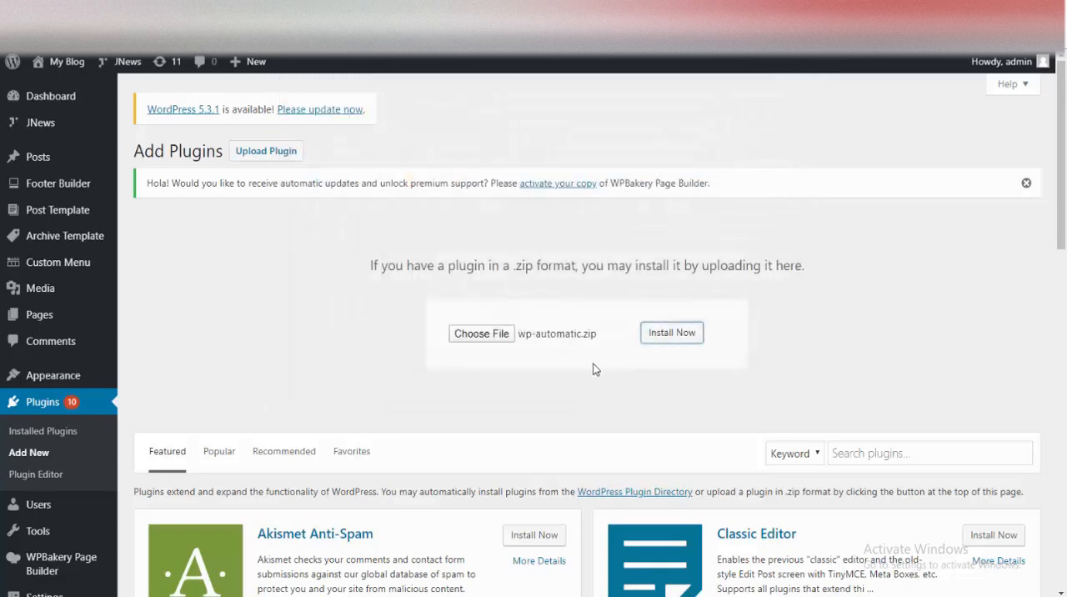
{"action": "left_click", "coordinate": [672, 333]}
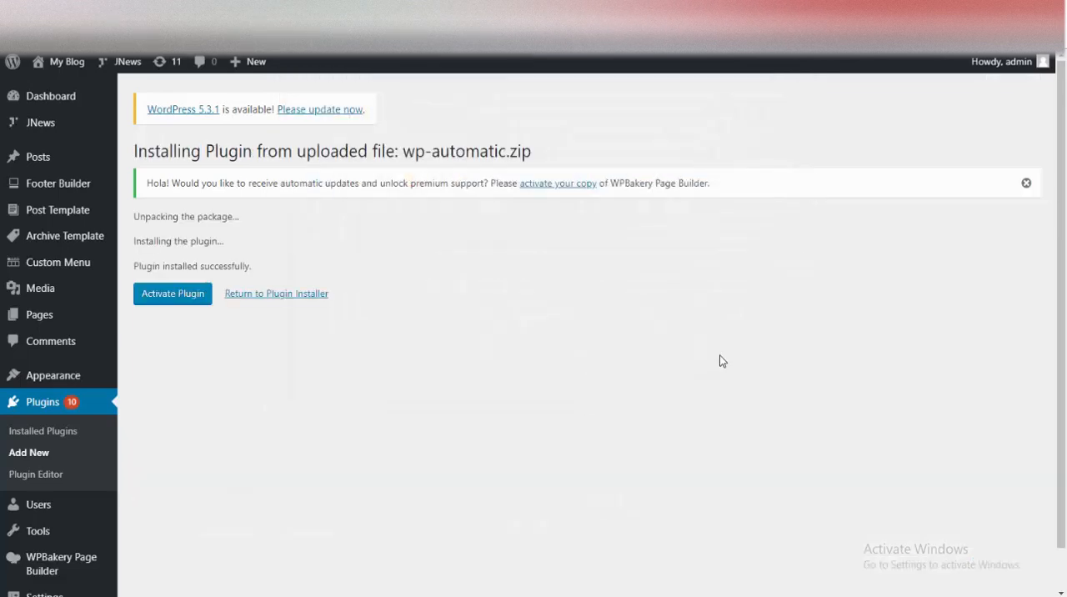
{"action": "left_click", "coordinate": [178, 296]}
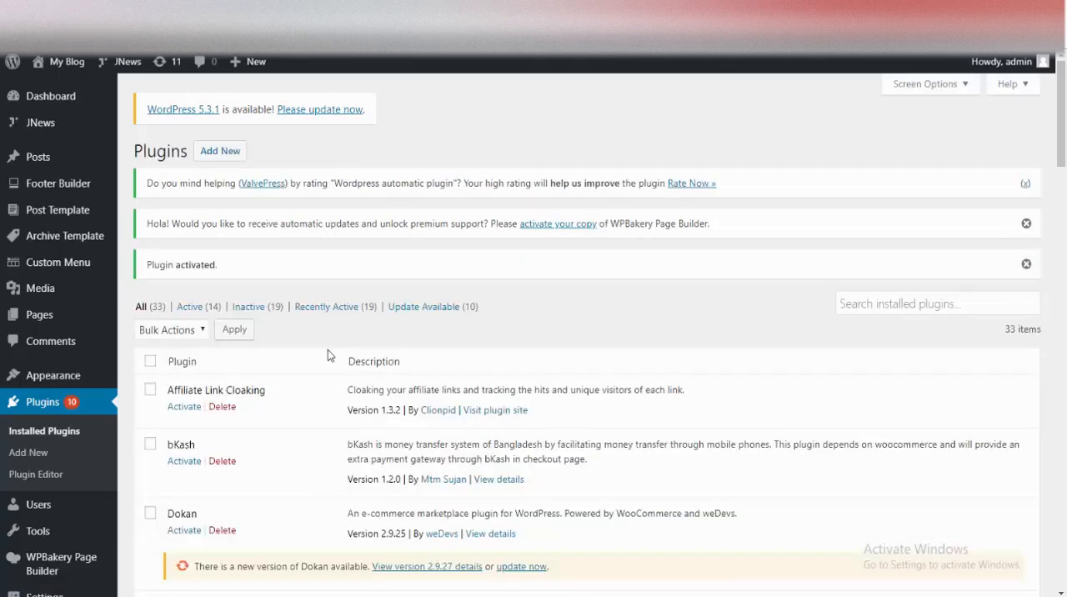
Step: Open the settings page of the WP Automatic plugin
{"action": "scroll", "coordinate": [109, 404], "scroll_direction": "down", "scroll_amount": 3}
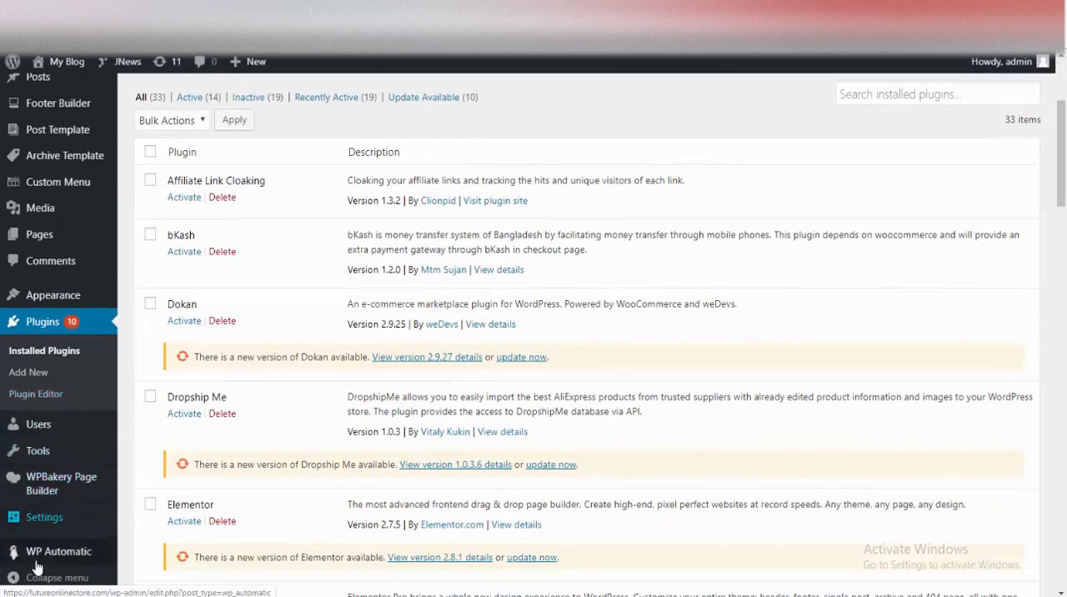
{"action": "mouse_move", "coordinate": [20, 560]}
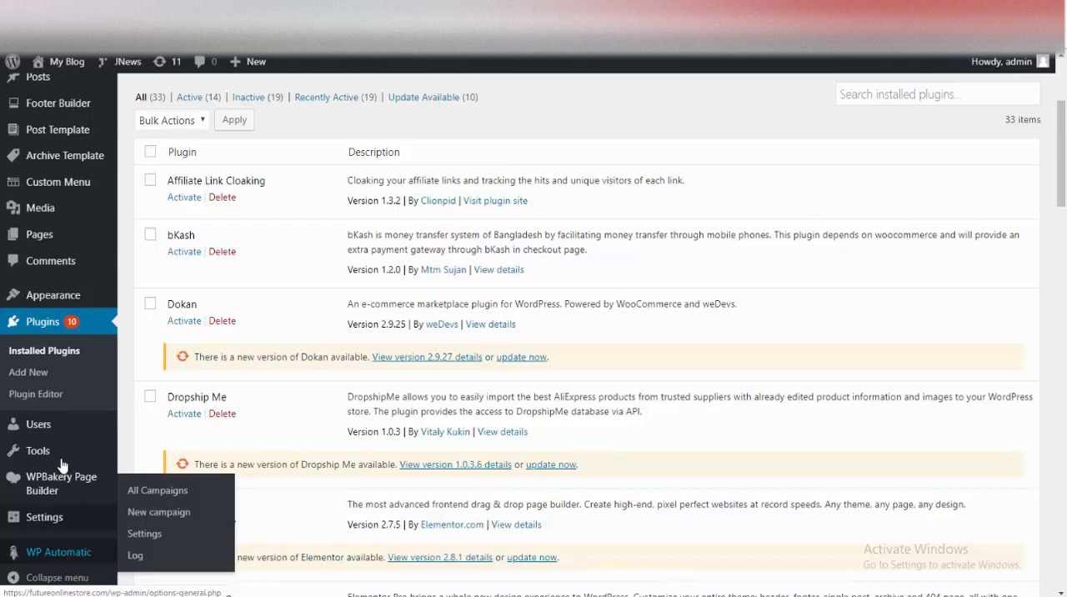
{"action": "mouse_move", "coordinate": [55, 561]}
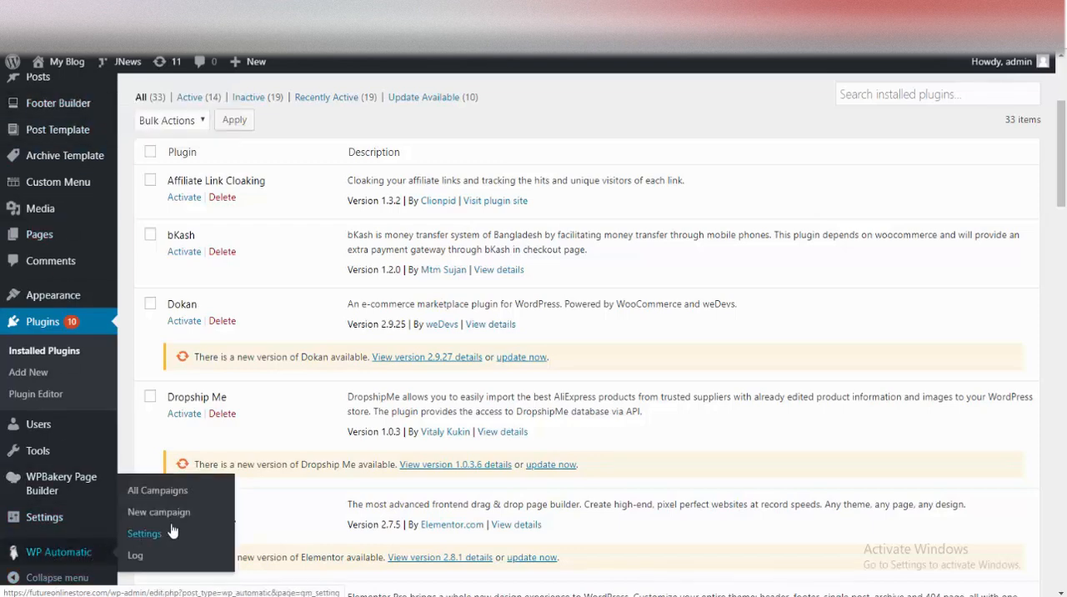
{"action": "left_click", "coordinate": [145, 533]}
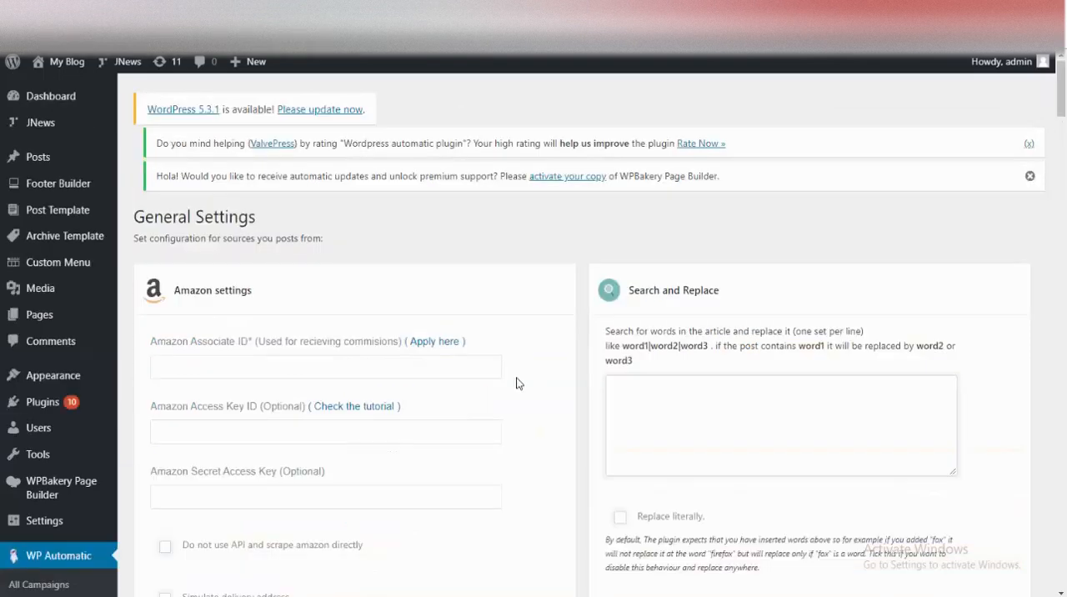
Step: Examine WP Automatic's general settings, including the Amazon, Clickbank, eBay, YouTube, proxy, cron and license sections
{"action": "scroll", "coordinate": [514, 367], "scroll_direction": "down", "scroll_amount": 5}
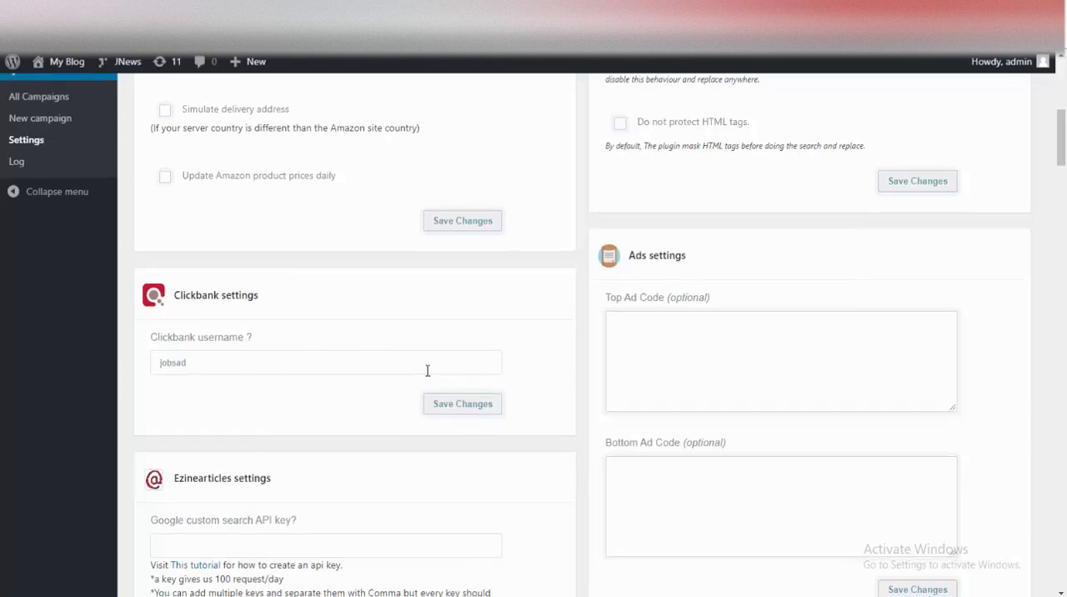
{"action": "scroll", "coordinate": [427, 371], "scroll_direction": "up", "scroll_amount": 2}
{"action": "scroll", "coordinate": [426, 371], "scroll_direction": "up", "scroll_amount": 2}
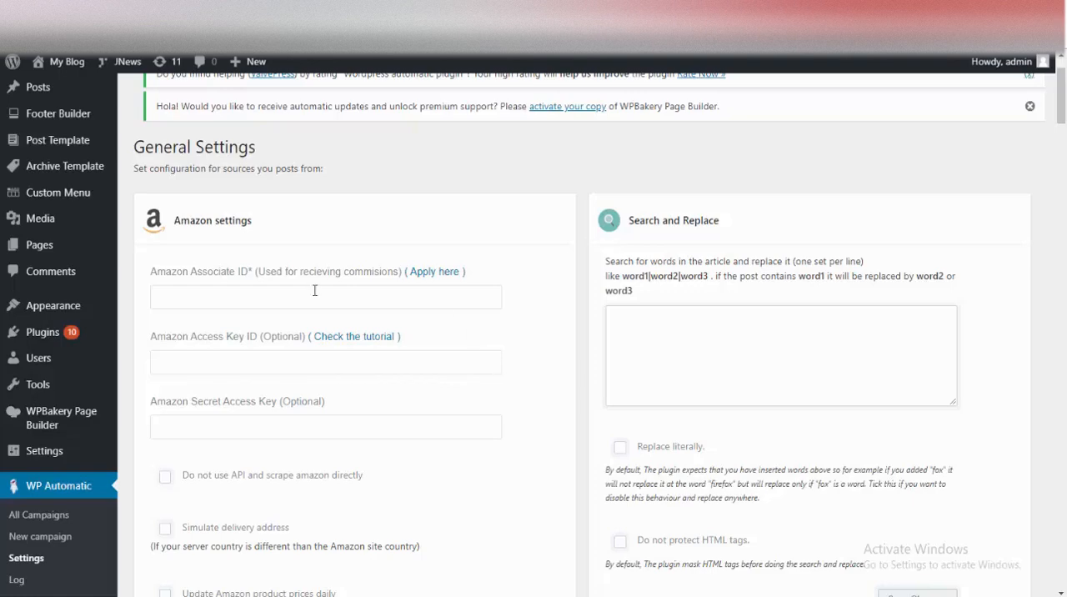
{"action": "scroll", "coordinate": [351, 364], "scroll_direction": "down", "scroll_amount": 5}
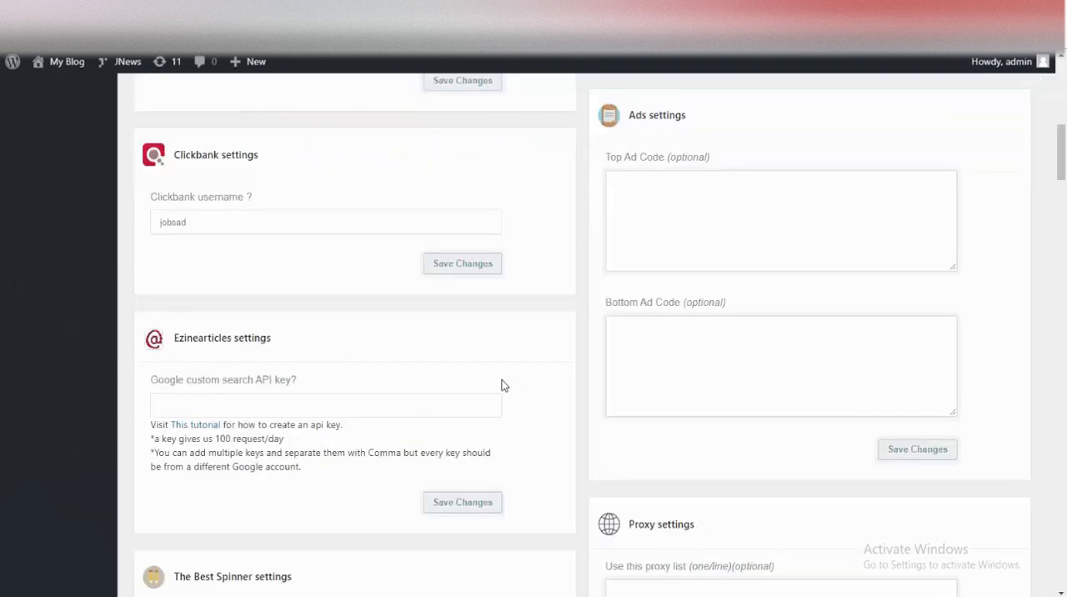
{"action": "scroll", "coordinate": [401, 367], "scroll_direction": "down", "scroll_amount": 4}
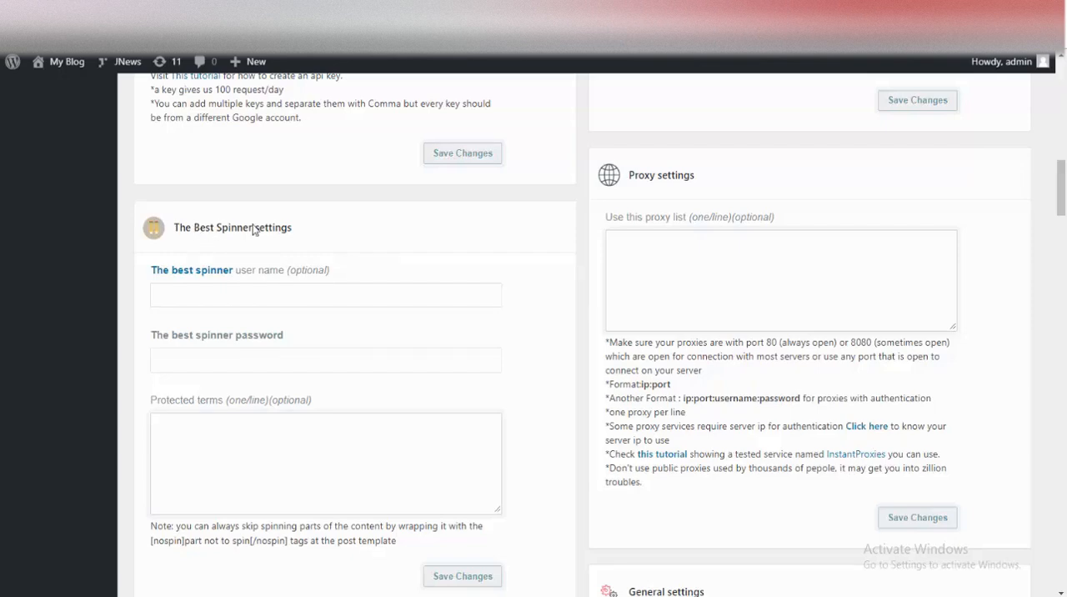
{"action": "scroll", "coordinate": [355, 359], "scroll_direction": "down", "scroll_amount": 5}
{"action": "scroll", "coordinate": [331, 279], "scroll_direction": "down", "scroll_amount": 3}
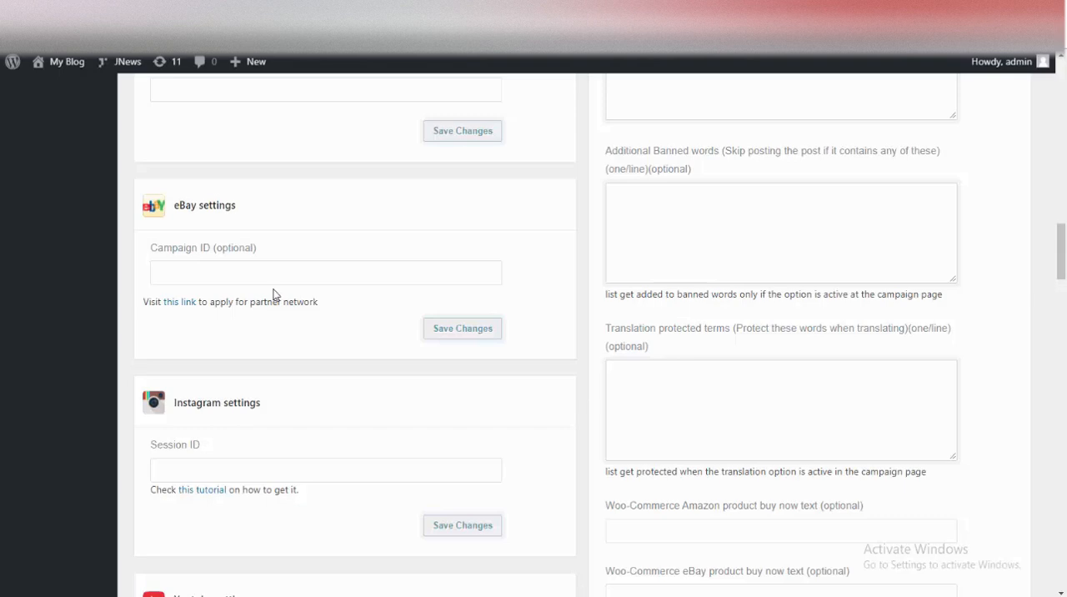
{"action": "scroll", "coordinate": [222, 373], "scroll_direction": "down", "scroll_amount": 9}
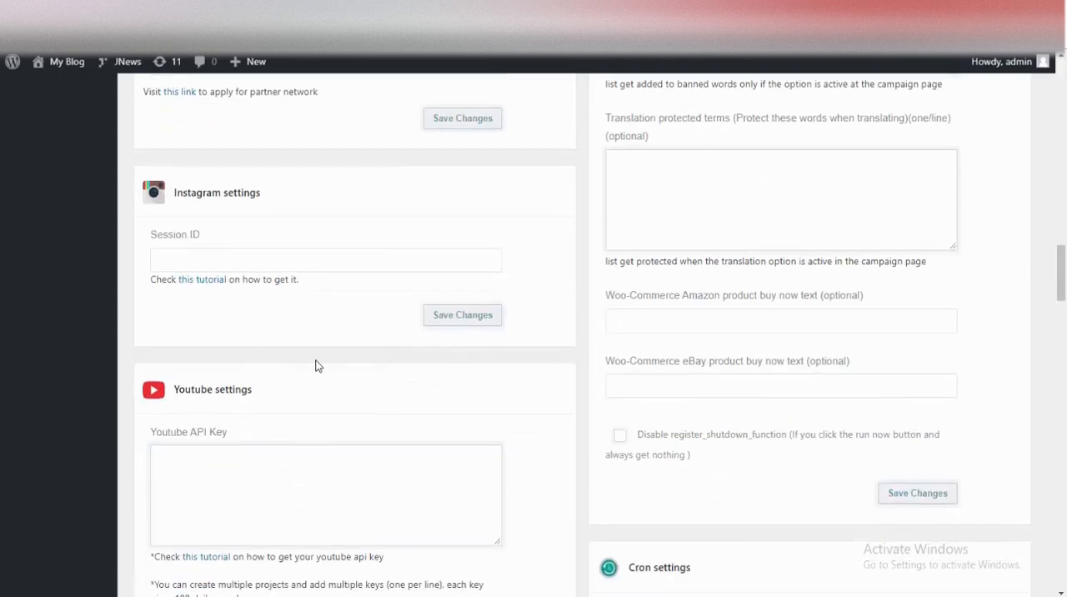
{"action": "scroll", "coordinate": [453, 384], "scroll_direction": "down", "scroll_amount": 3}
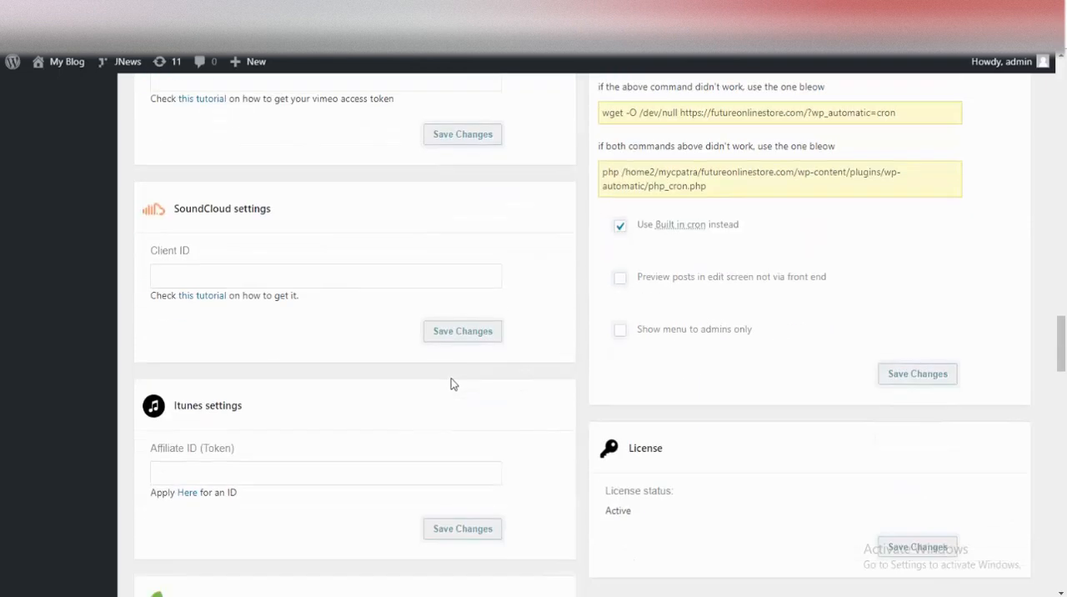
{"action": "scroll", "coordinate": [254, 289], "scroll_direction": "down", "scroll_amount": 2}
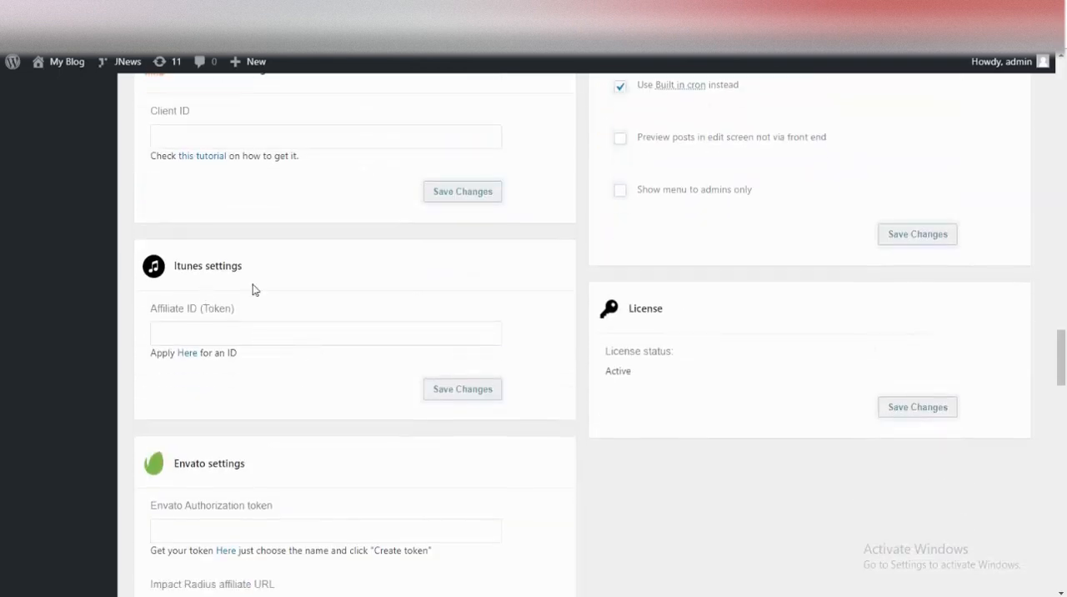
{"action": "scroll", "coordinate": [344, 358], "scroll_direction": "down", "scroll_amount": 2}
{"action": "scroll", "coordinate": [638, 375], "scroll_direction": "up", "scroll_amount": 9}
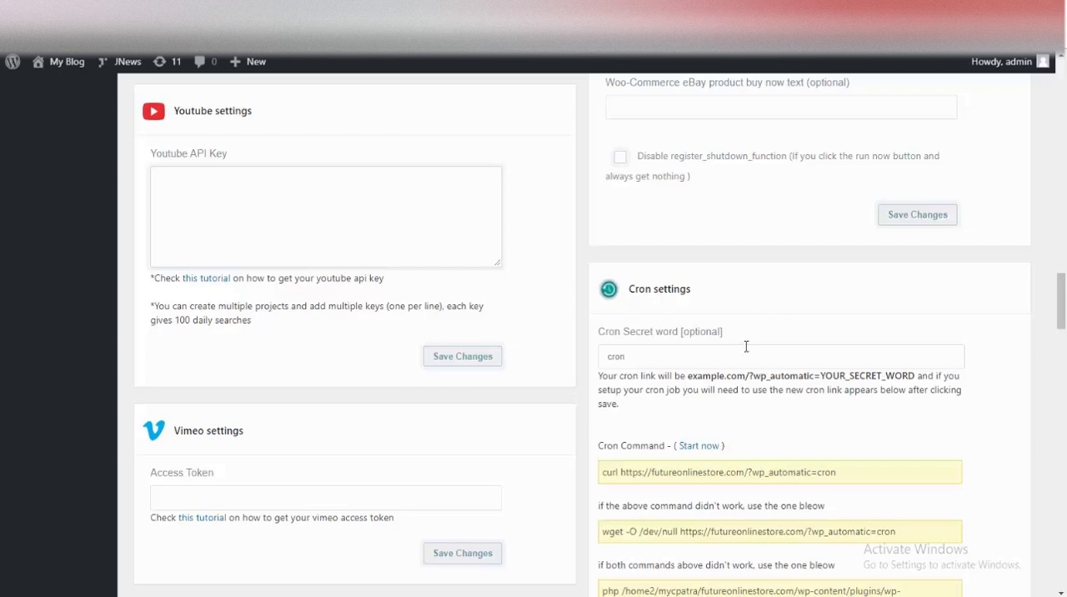
{"action": "scroll", "coordinate": [745, 345], "scroll_direction": "up", "scroll_amount": 5}
{"action": "scroll", "coordinate": [758, 388], "scroll_direction": "up", "scroll_amount": 9}
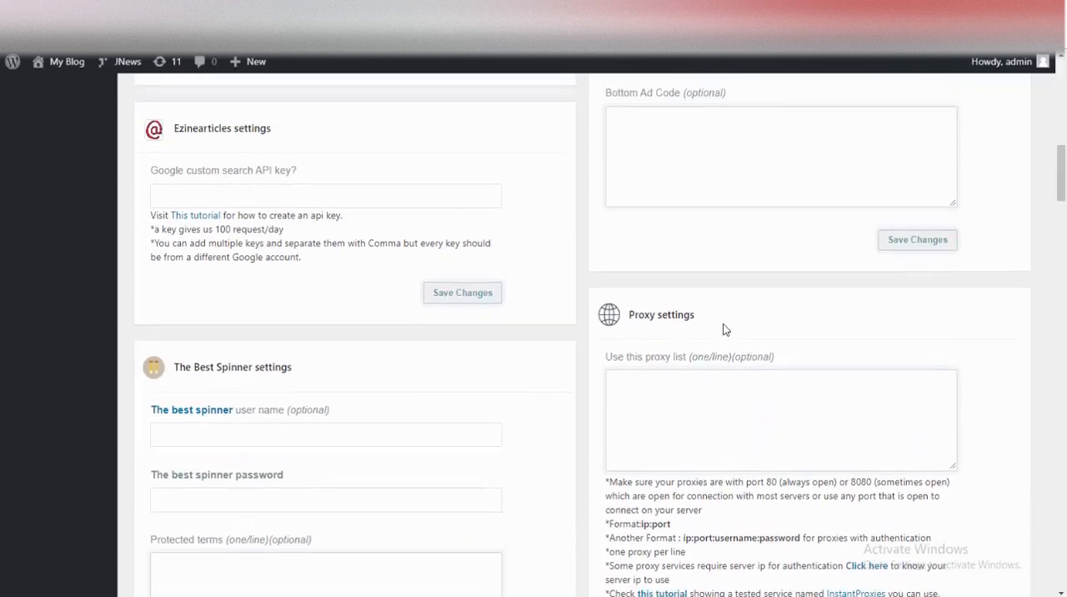
{"action": "scroll", "coordinate": [755, 378], "scroll_direction": "up", "scroll_amount": 2}
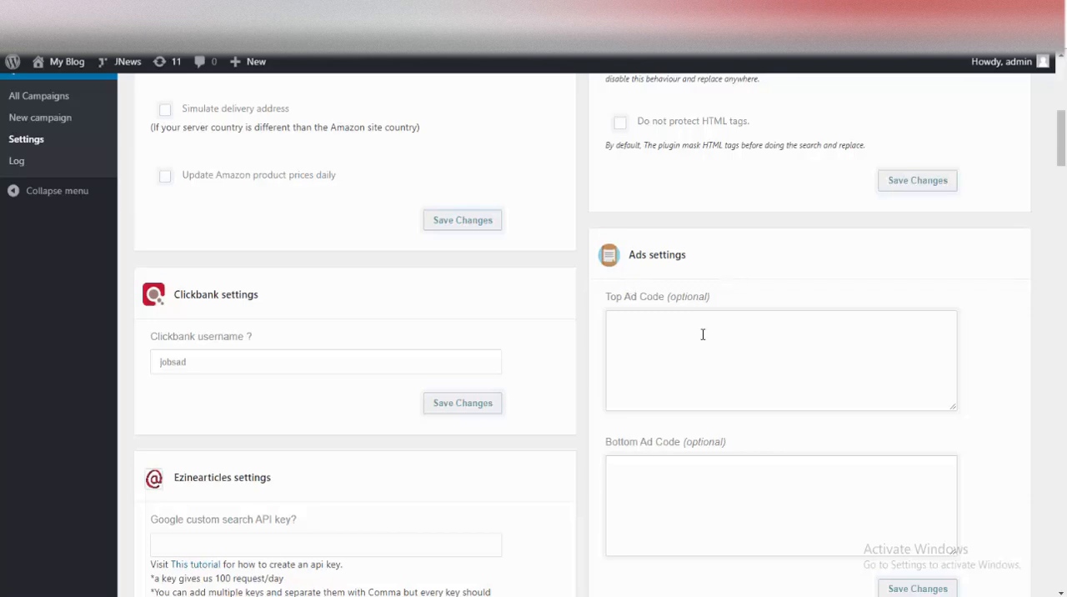
{"action": "scroll", "coordinate": [703, 335], "scroll_direction": "up", "scroll_amount": 5}
{"action": "scroll", "coordinate": [703, 339], "scroll_direction": "up", "scroll_amount": 2}
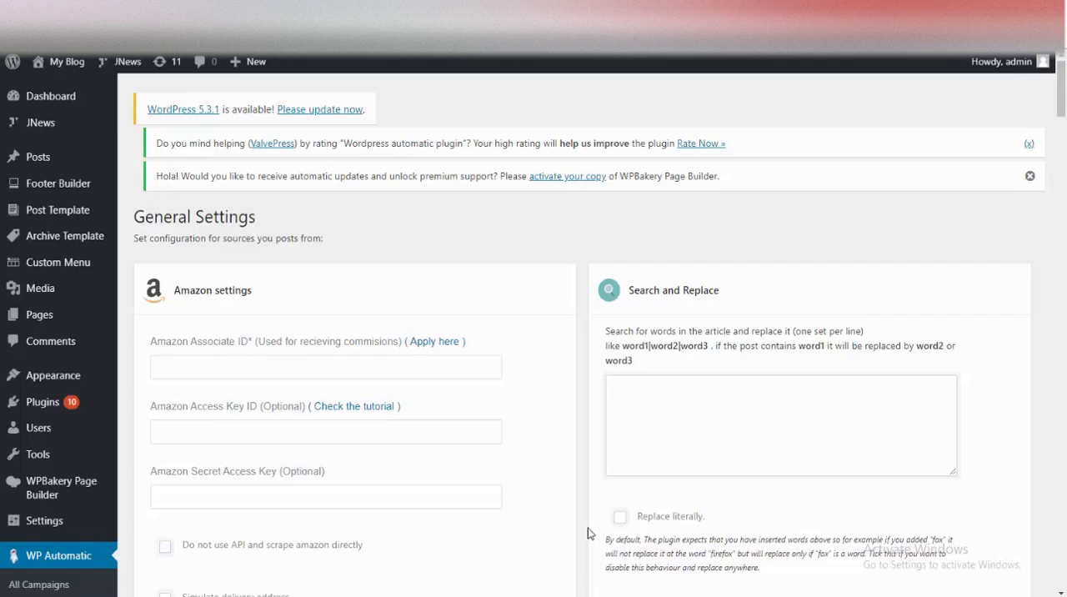
Step: Check the account nickname on the ClickBank dashboard against the Clickbank username in WP Automatic's settings and save the settings
{"action": "scroll", "coordinate": [584, 519], "scroll_direction": "down", "scroll_amount": 3}
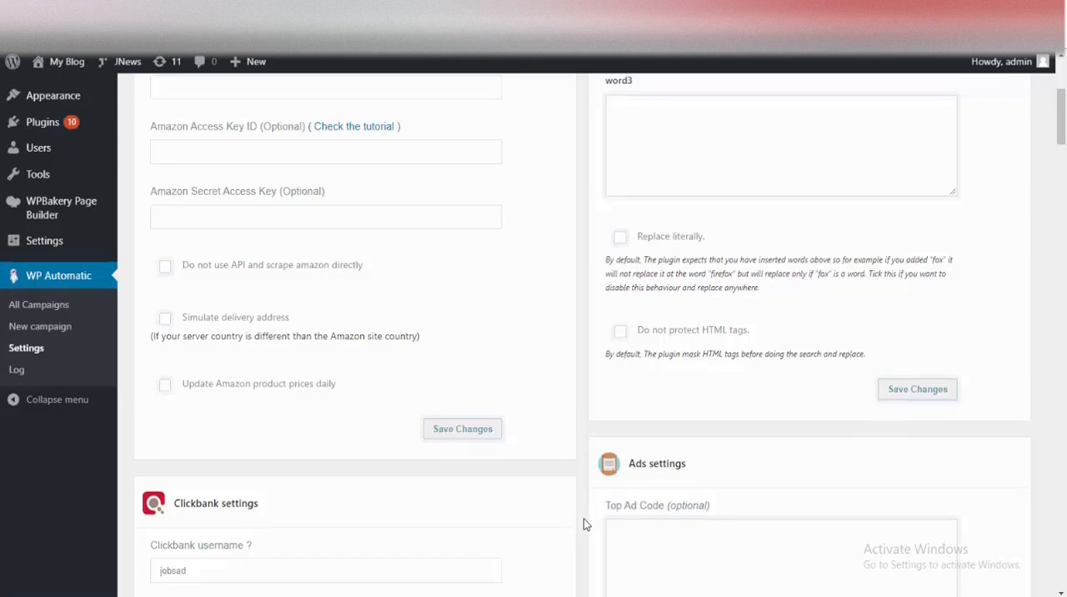
{"action": "scroll", "coordinate": [583, 518], "scroll_direction": "down", "scroll_amount": 3}
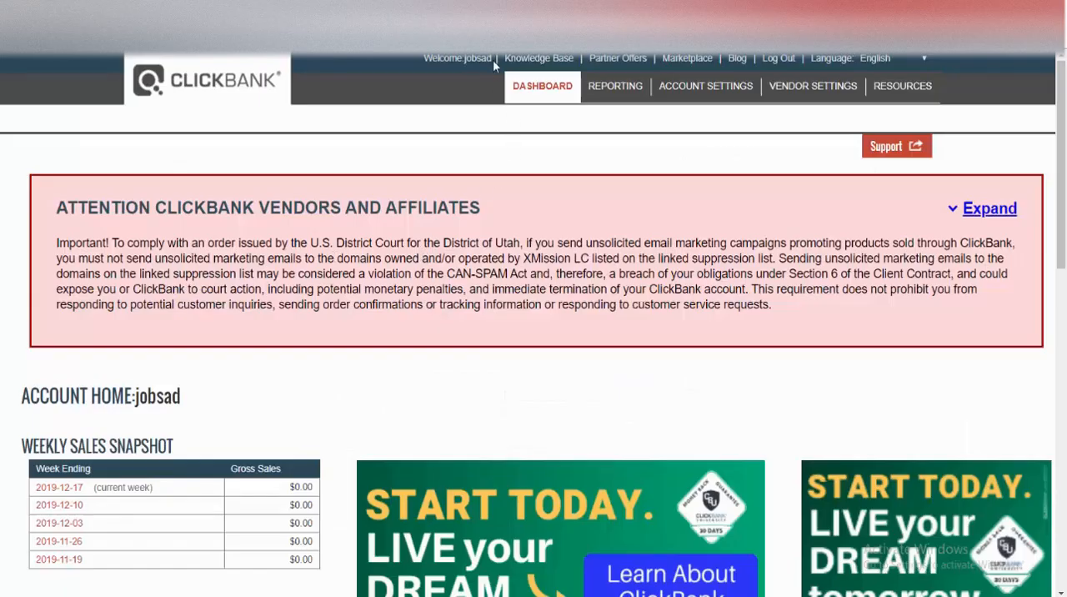
{"action": "left_click_drag", "start_coordinate": [493, 61], "coordinate": [464, 62]}
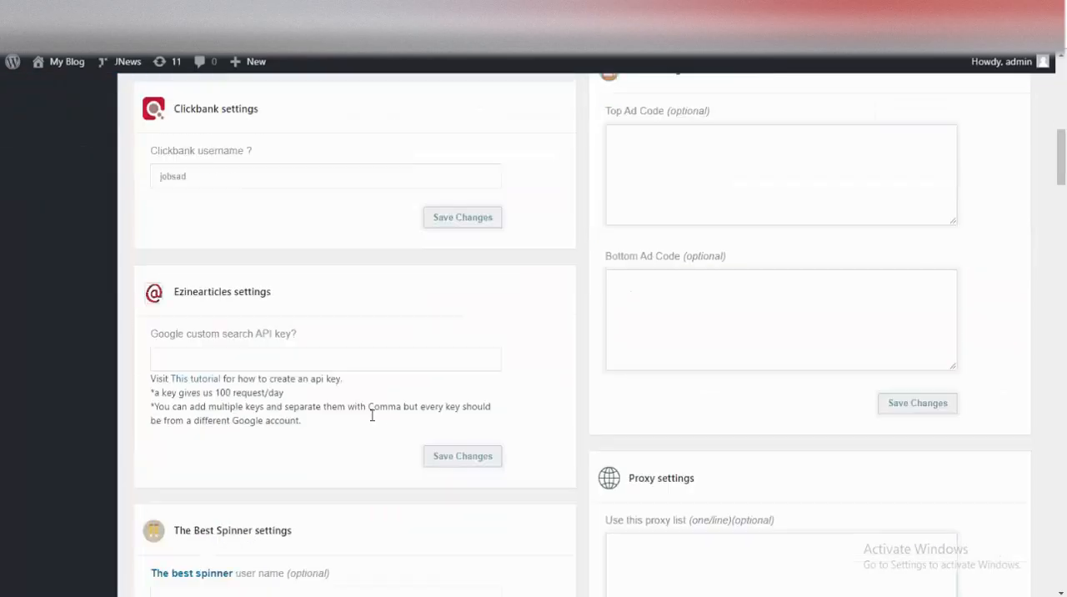
{"action": "scroll", "coordinate": [217, 354], "scroll_direction": "up", "scroll_amount": 2}
{"action": "left_click_drag", "start_coordinate": [191, 288], "coordinate": [80, 291]}
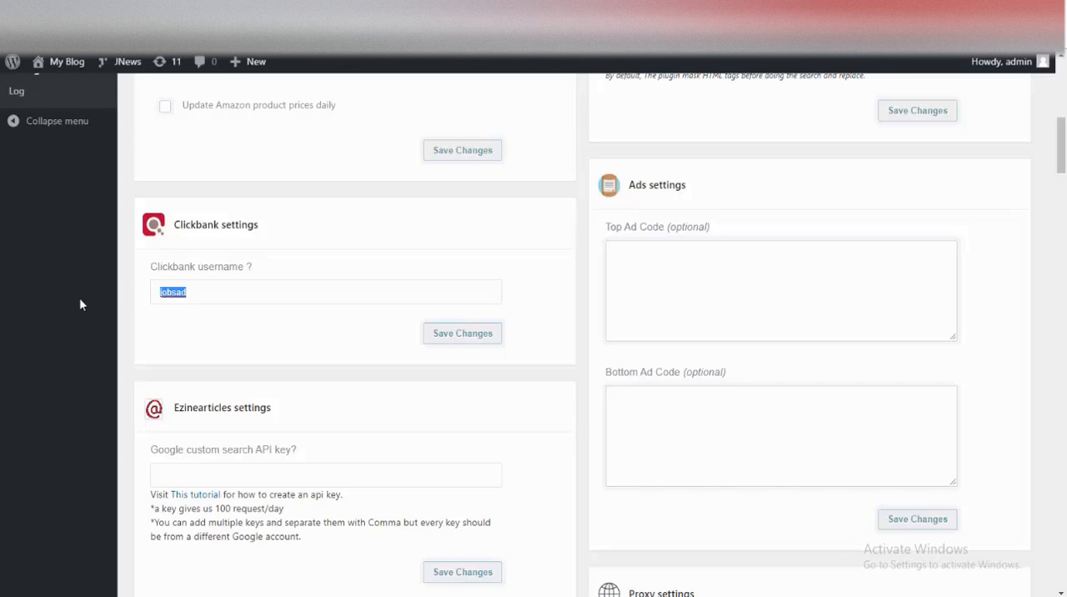
{"action": "left_click", "coordinate": [463, 337]}
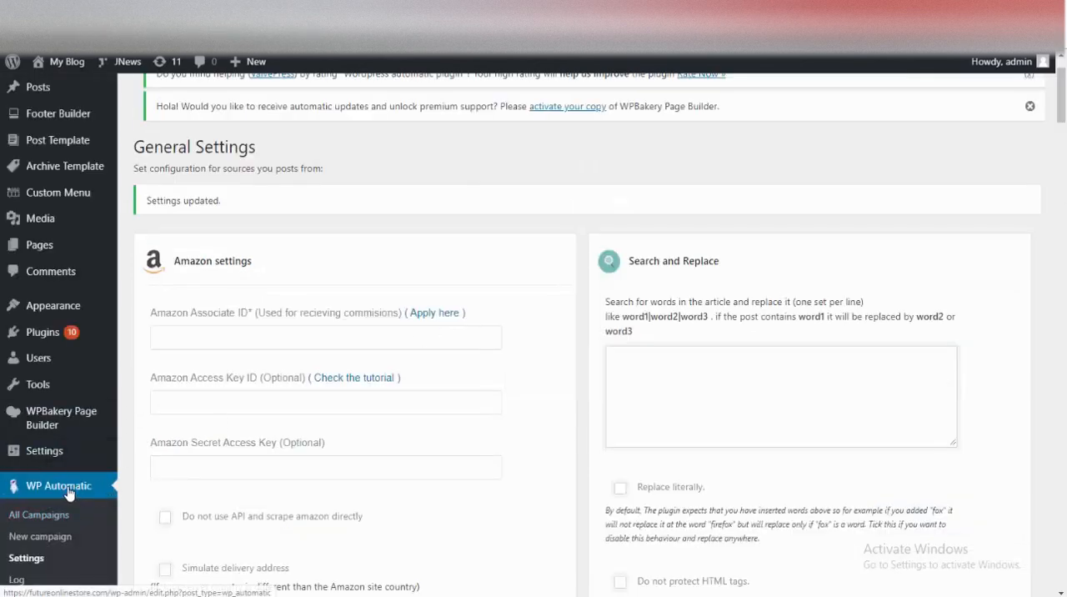
Step: Create a new WP Automatic campaign and title it "First Campaign"
{"action": "scroll", "coordinate": [68, 497], "scroll_direction": "down", "scroll_amount": 2}
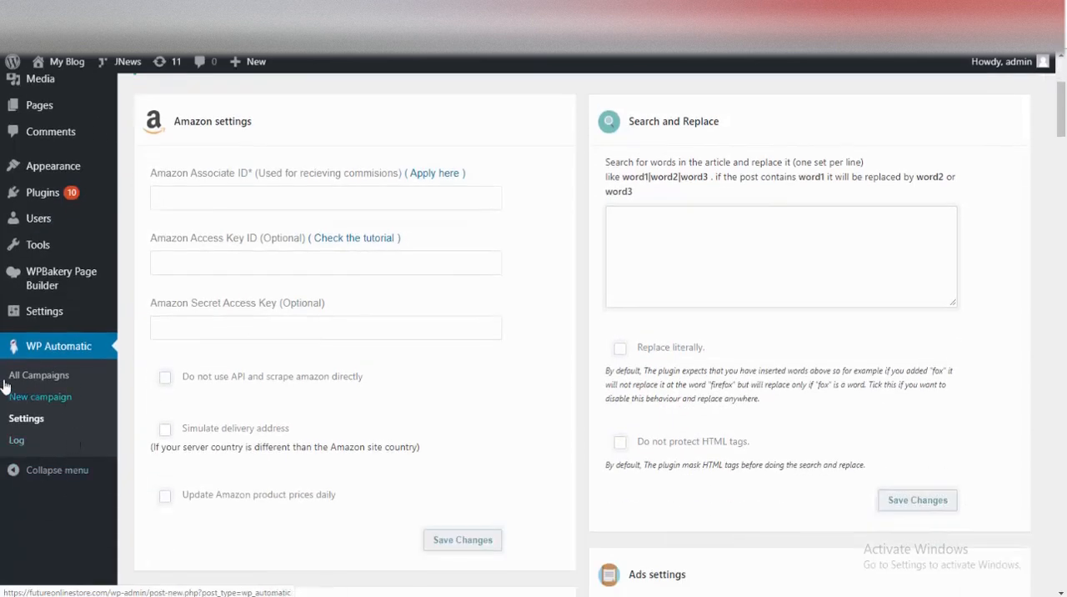
{"action": "left_click", "coordinate": [48, 400]}
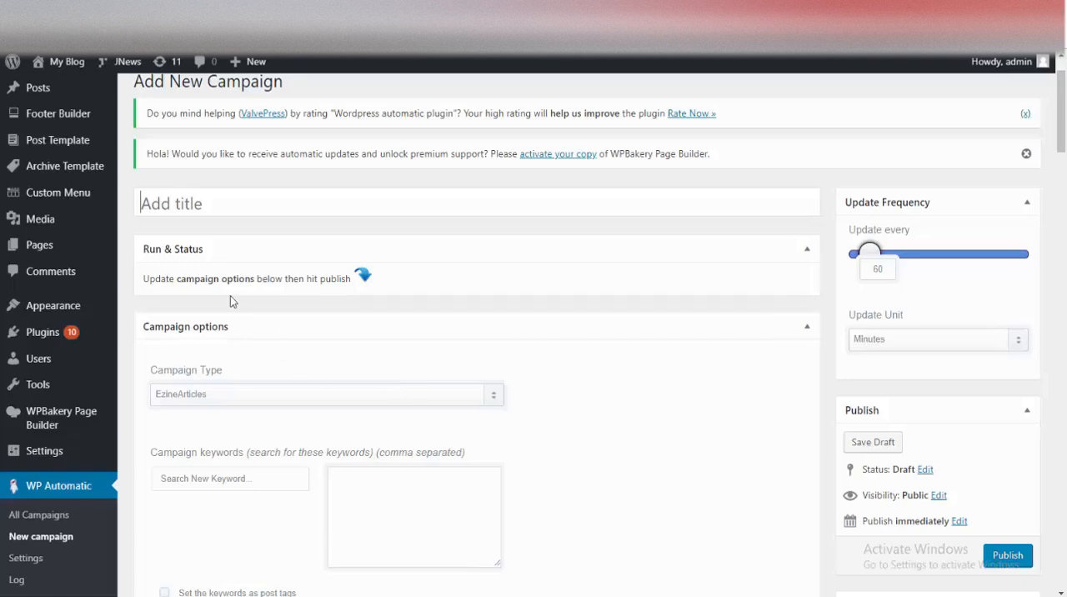
{"action": "left_click", "coordinate": [251, 197]}
{"action": "type", "text": "Fi"}
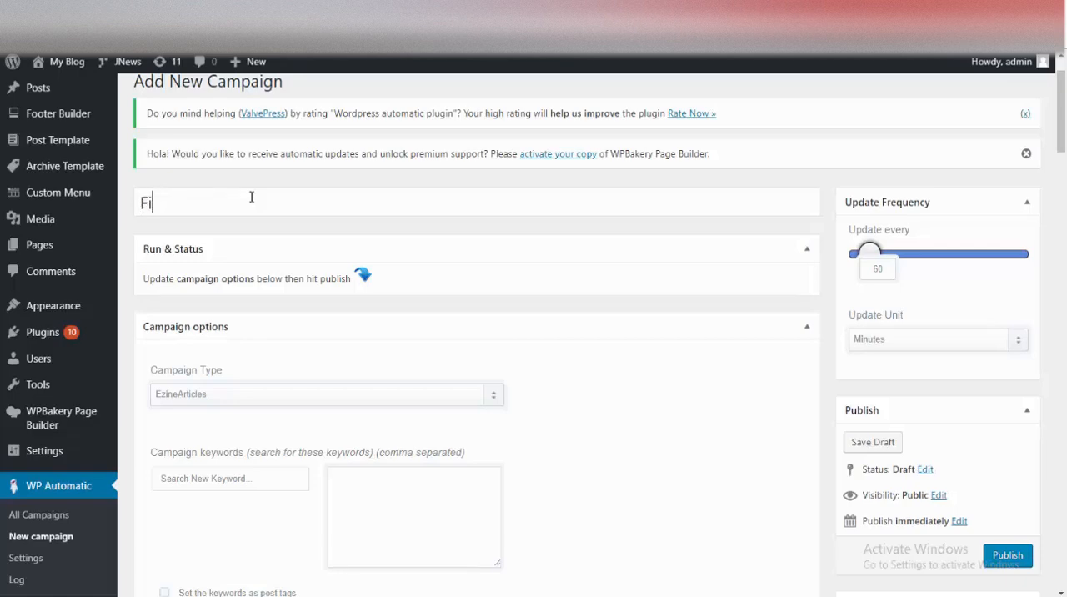
{"action": "type", "text": "rst Campaign"}
{"action": "left_click_drag", "start_coordinate": [271, 209], "coordinate": [58, 192]}
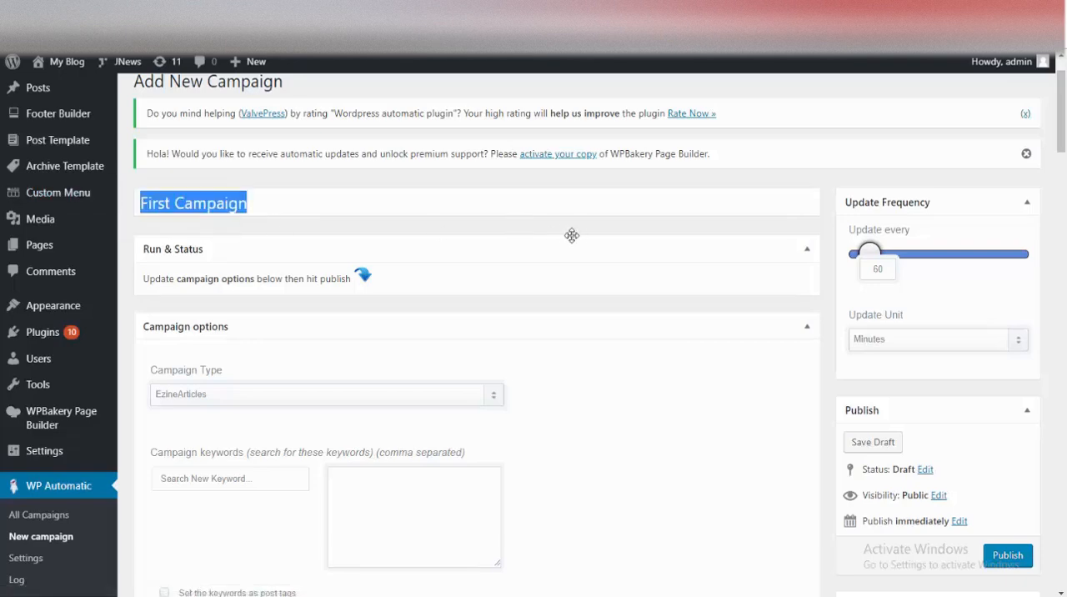
Step: Retitle the campaign "recopy niche" and set its update frequency to every 9 minutes
{"action": "type", "text": "recopy niche"}
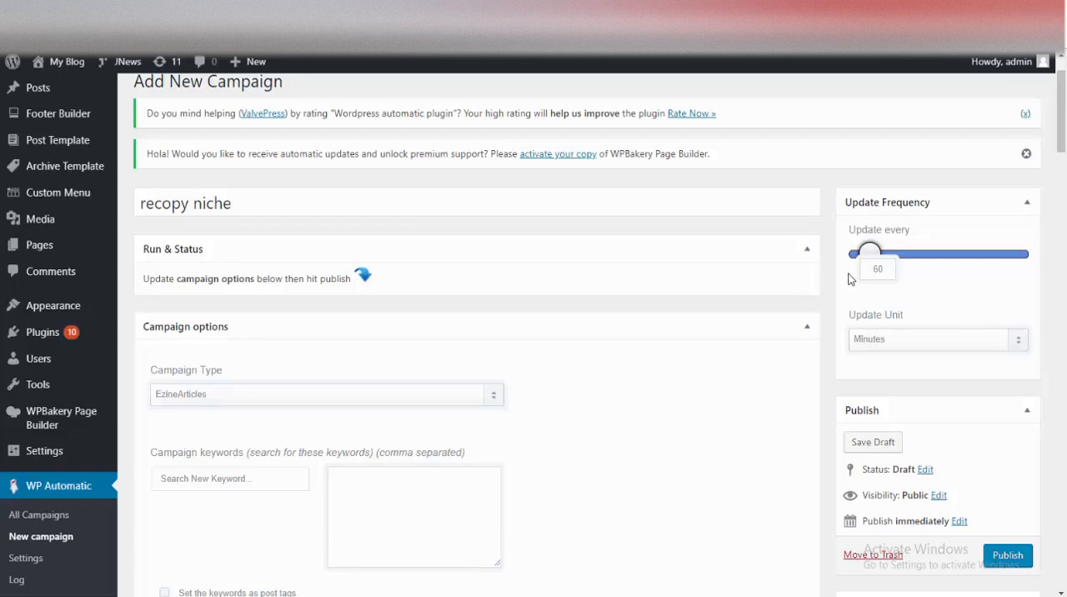
{"action": "left_click_drag", "start_coordinate": [869, 253], "coordinate": [861, 255]}
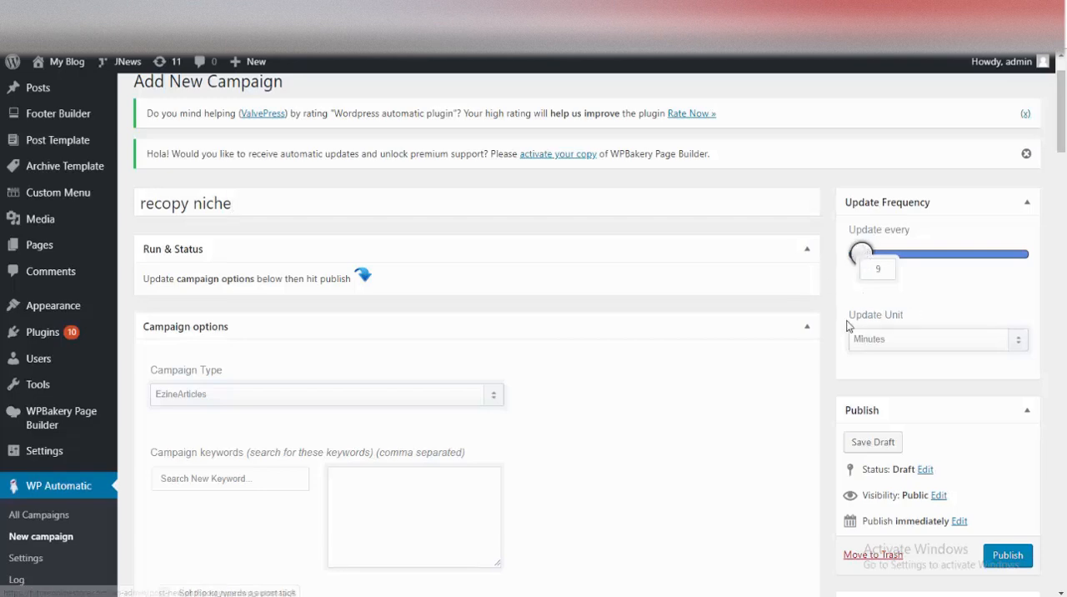
Step: Set the campaign type to Clickbank in the campaign options
{"action": "scroll", "coordinate": [850, 305], "scroll_direction": "down", "scroll_amount": 2}
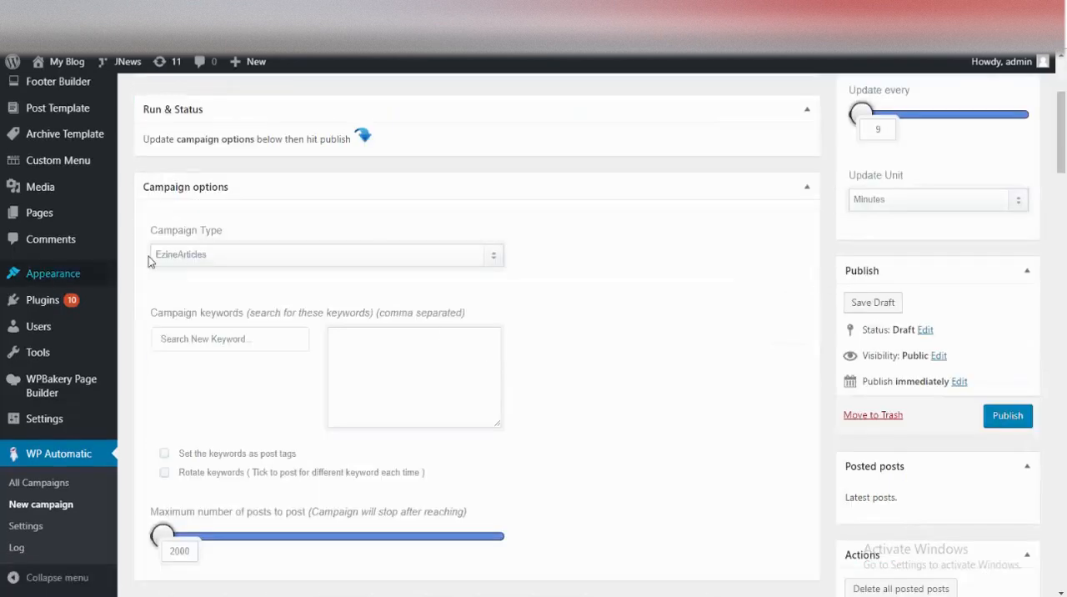
{"action": "left_click", "coordinate": [275, 254]}
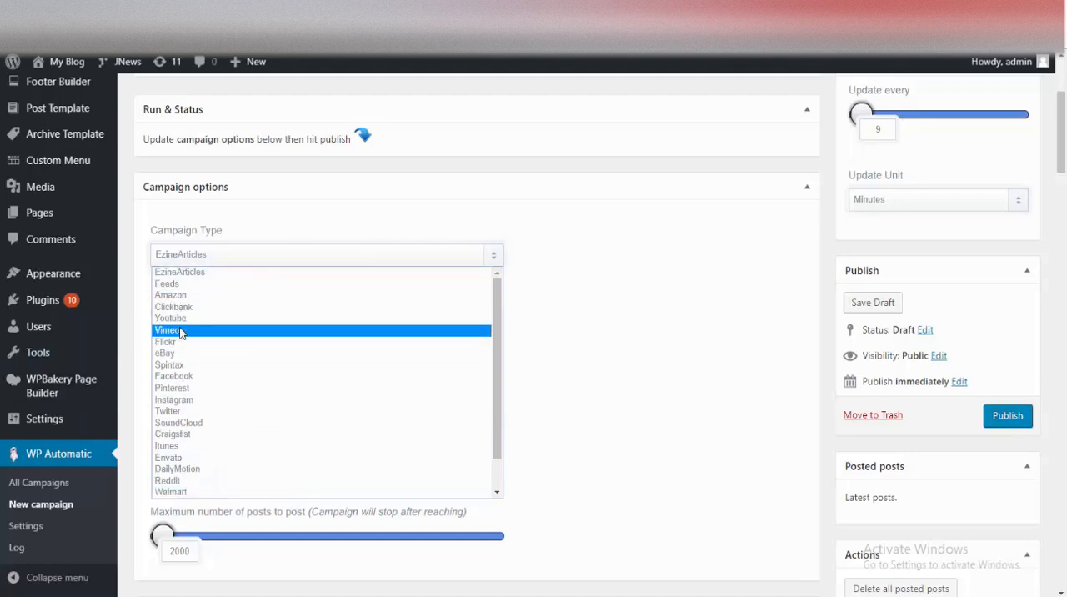
{"action": "left_click", "coordinate": [218, 307]}
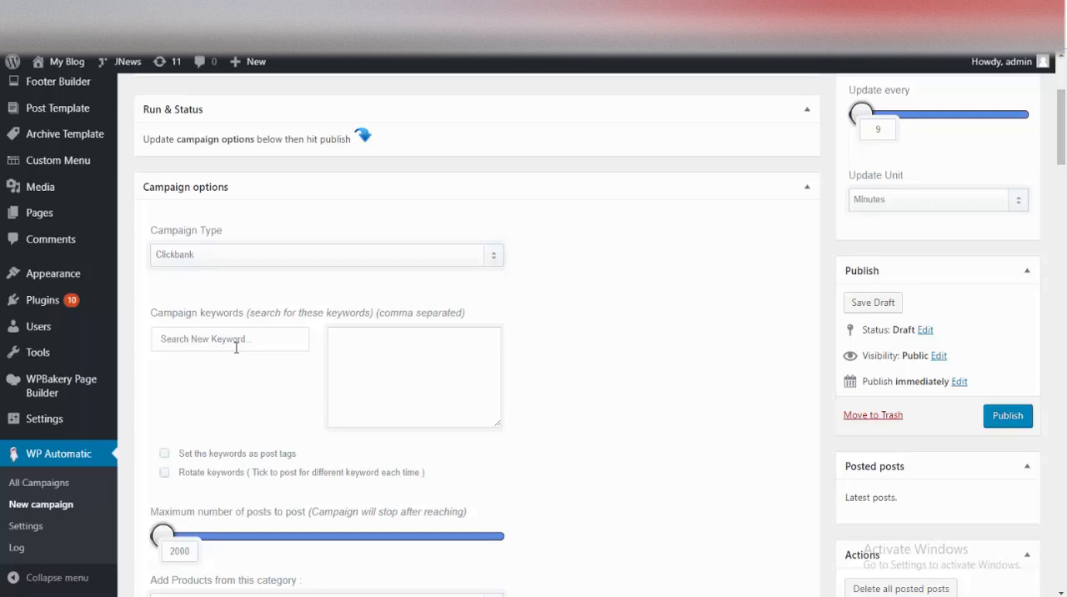
Step: Add the suggested keyword "recipe" to the campaign keywords
{"action": "left_click", "coordinate": [182, 344]}
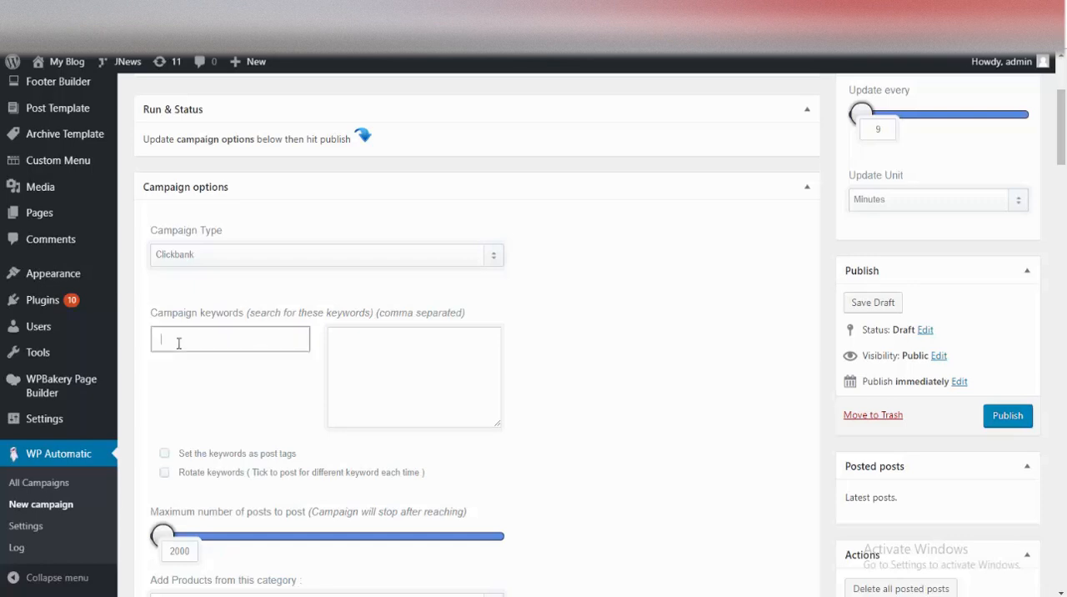
{"action": "scroll", "coordinate": [297, 334], "scroll_direction": "up", "scroll_amount": 3}
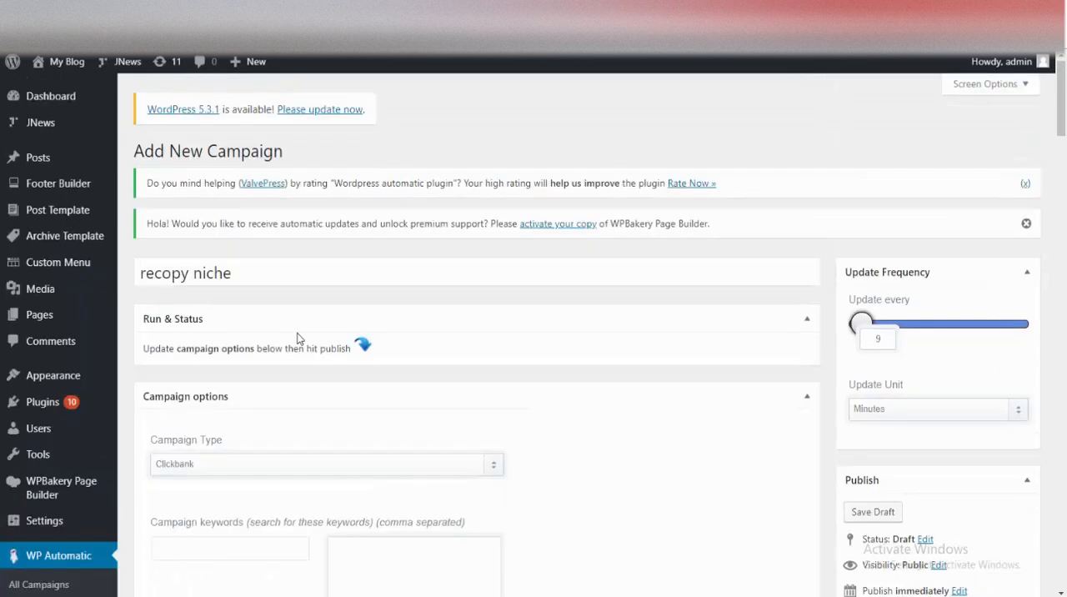
{"action": "double_click", "coordinate": [188, 273]}
{"action": "key", "text": "ctrl+c"}
{"action": "scroll", "coordinate": [412, 374], "scroll_direction": "down", "scroll_amount": 4}
{"action": "left_click", "coordinate": [213, 268]}
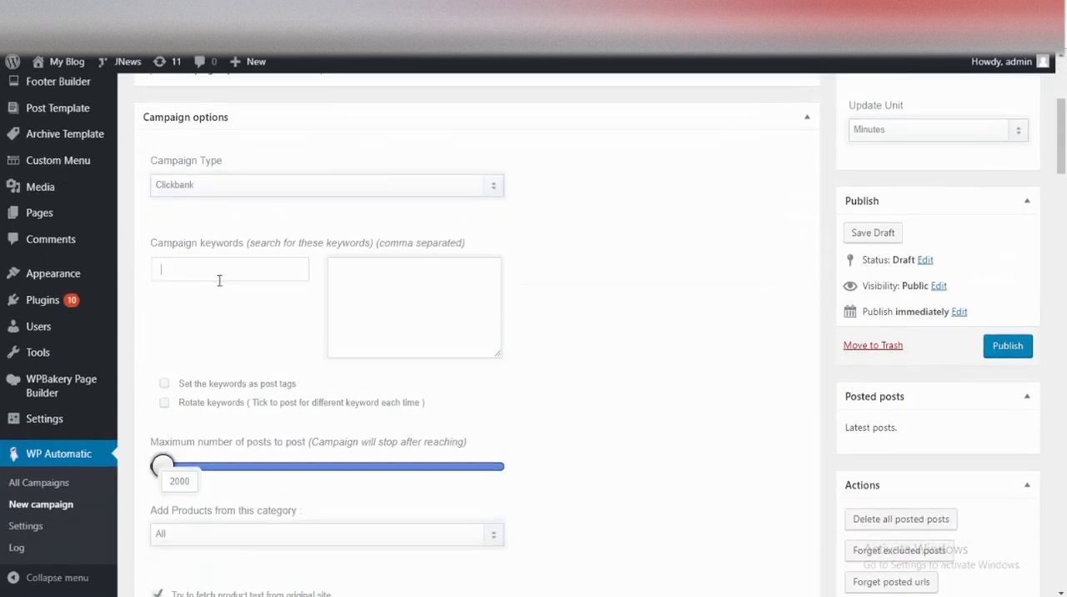
{"action": "key", "text": "ctrl+v"}
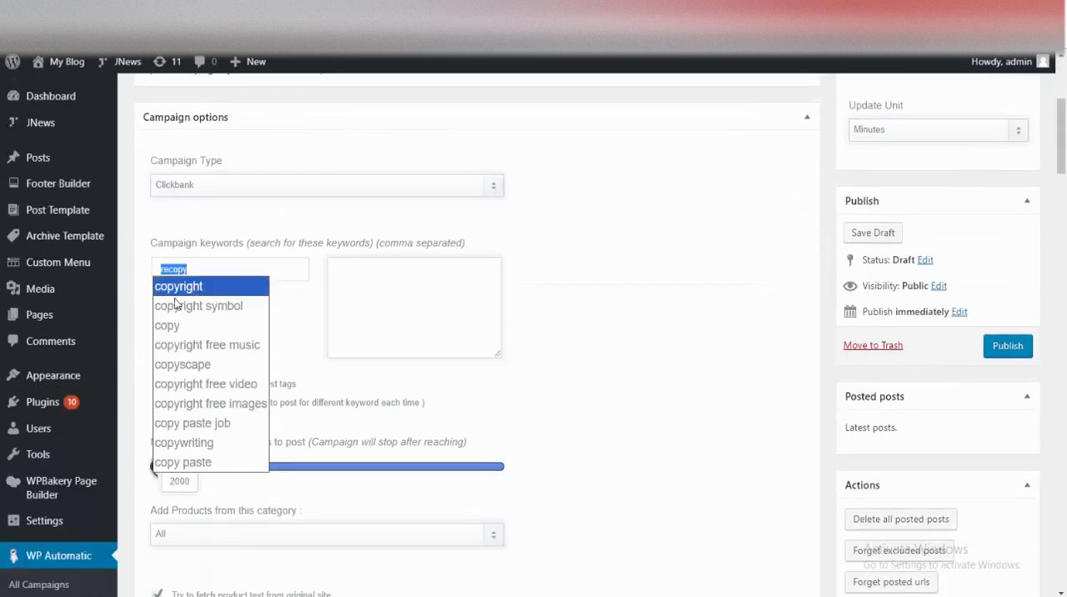
{"action": "type", "text": "raci"}
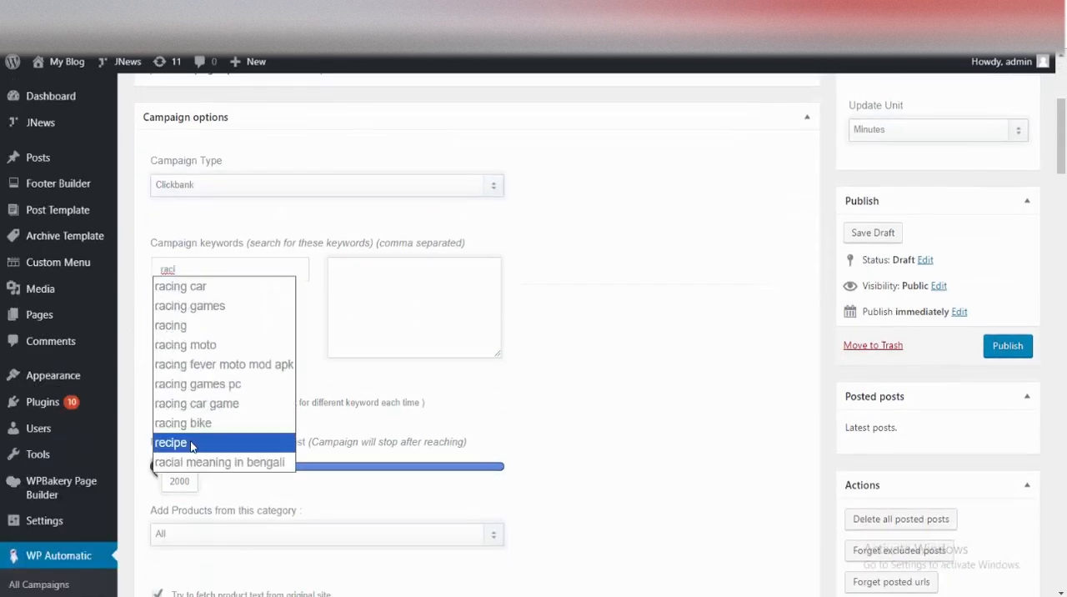
{"action": "left_click", "coordinate": [192, 444]}
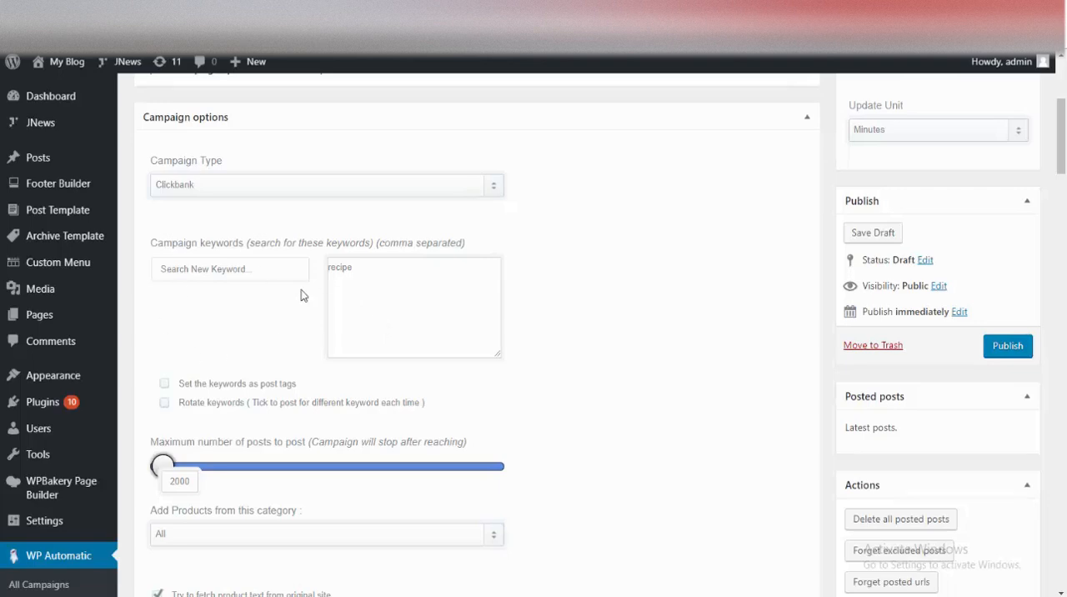
Step: Set the keywords as post tags, limit them to the keyword used to fetch the item, and enable keyword rotation
{"action": "scroll", "coordinate": [470, 372], "scroll_direction": "down", "scroll_amount": 2}
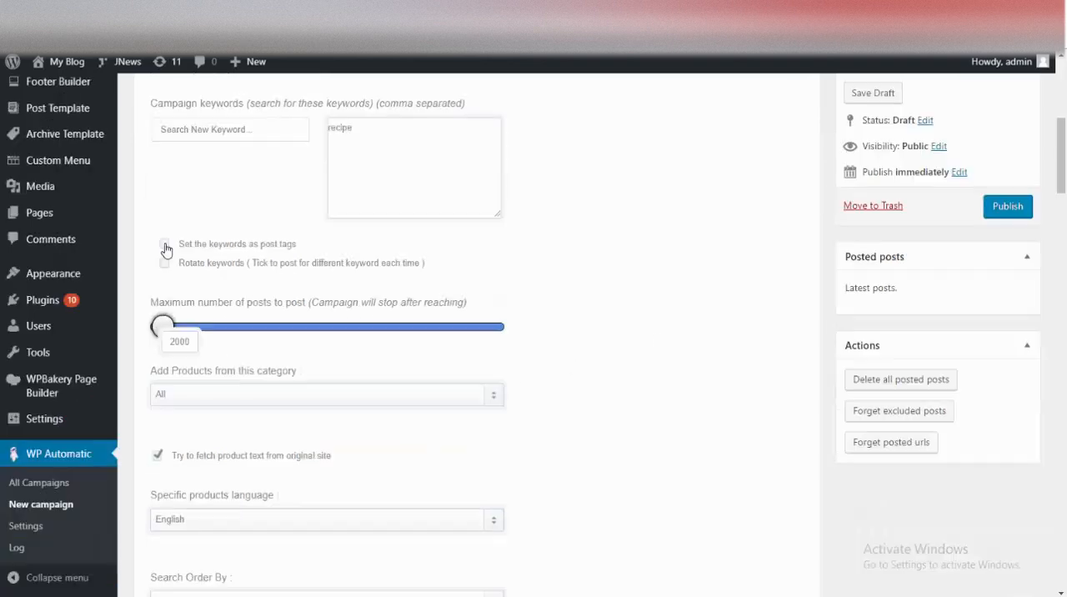
{"action": "left_click", "coordinate": [164, 242]}
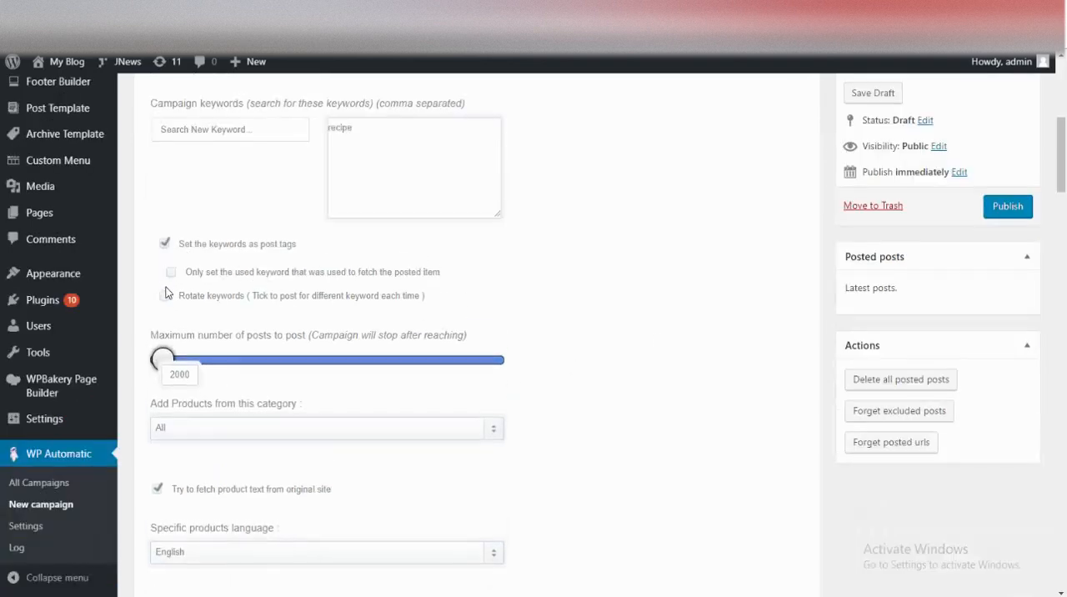
{"action": "left_click", "coordinate": [171, 273]}
{"action": "left_click", "coordinate": [164, 295]}
Step: Choose Cooking, under Cooking, Food & Wine, as the category to add products from
{"action": "scroll", "coordinate": [309, 272], "scroll_direction": "down", "scroll_amount": 2}
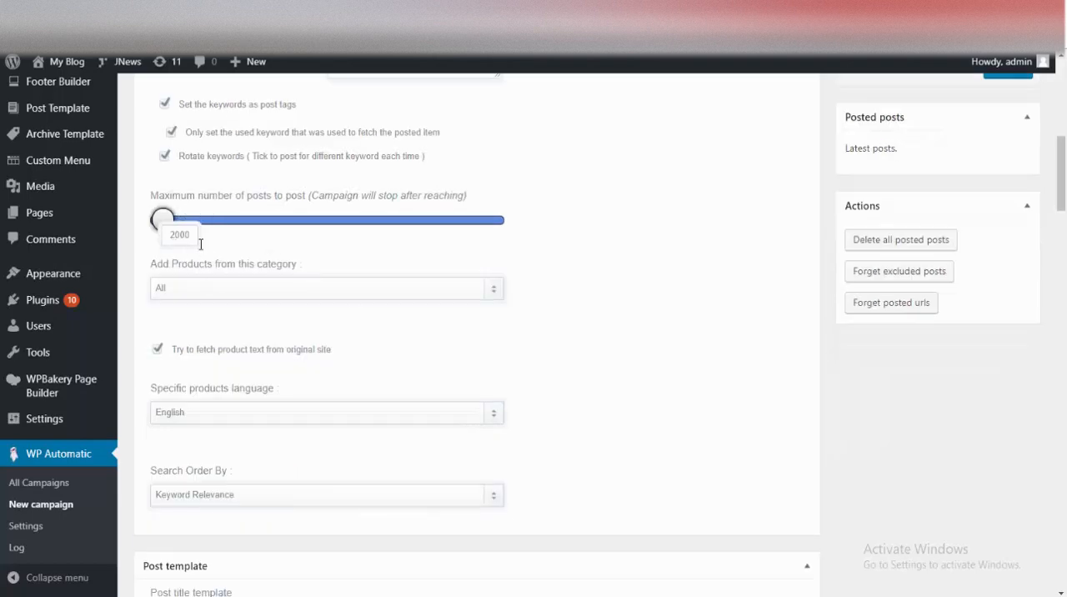
{"action": "scroll", "coordinate": [279, 230], "scroll_direction": "down", "scroll_amount": 1}
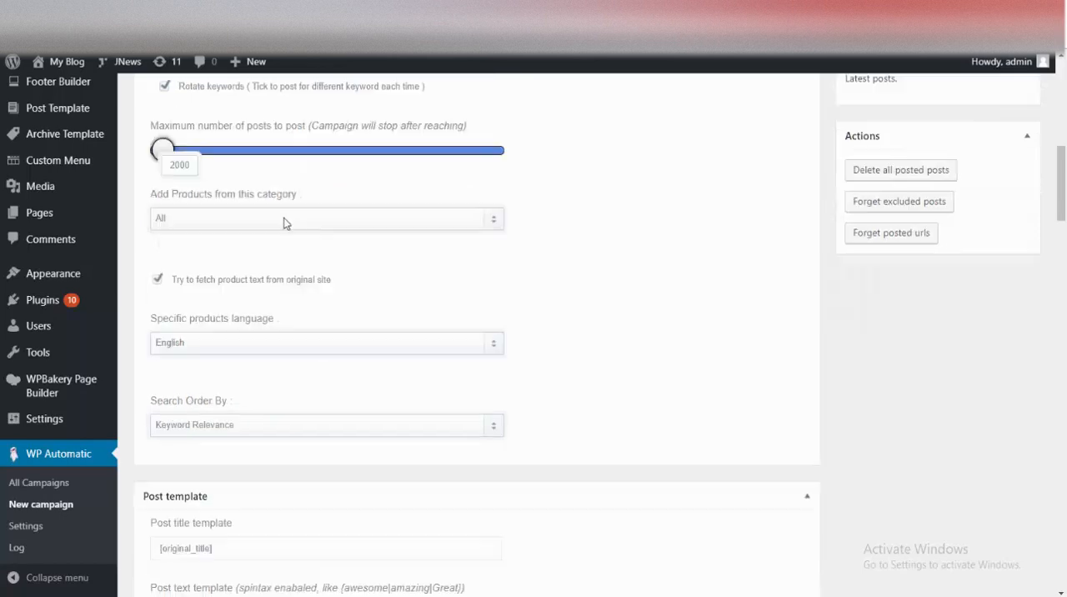
{"action": "left_click", "coordinate": [280, 219]}
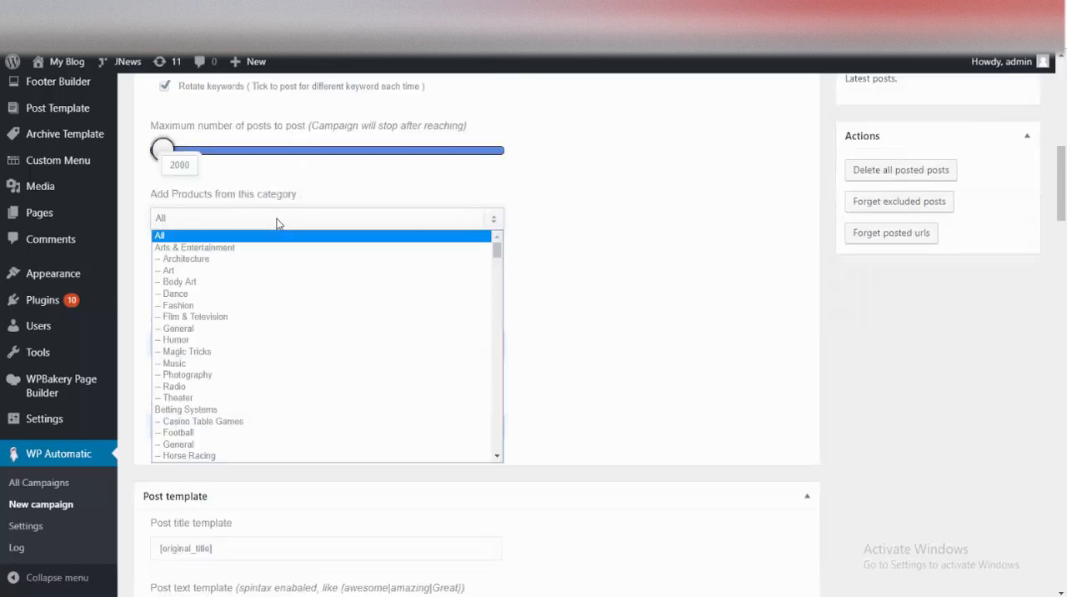
{"action": "scroll", "coordinate": [246, 357], "scroll_direction": "down", "scroll_amount": 10}
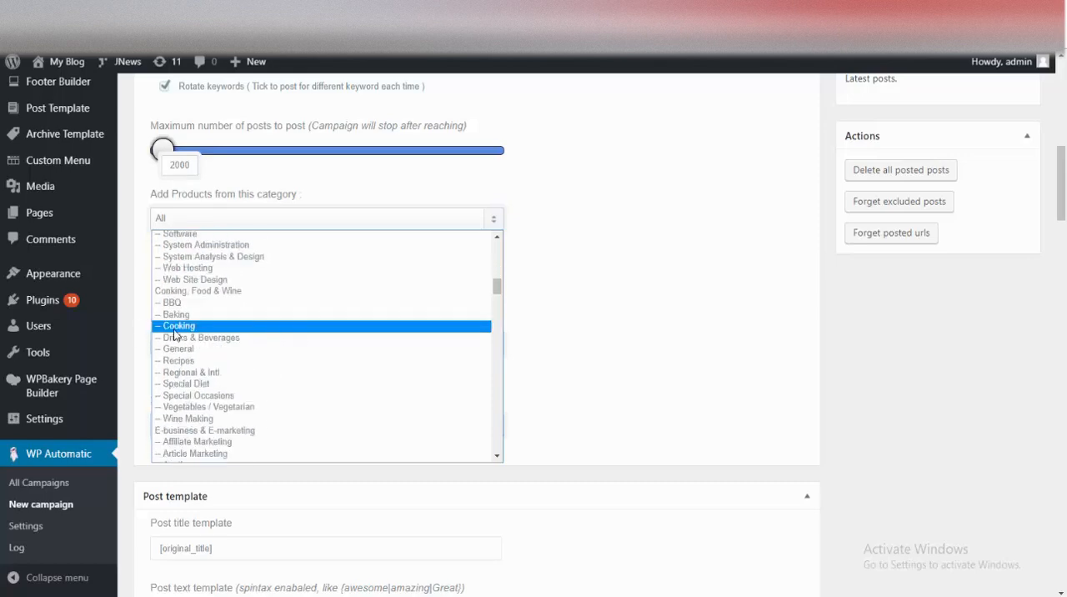
{"action": "left_click", "coordinate": [185, 326]}
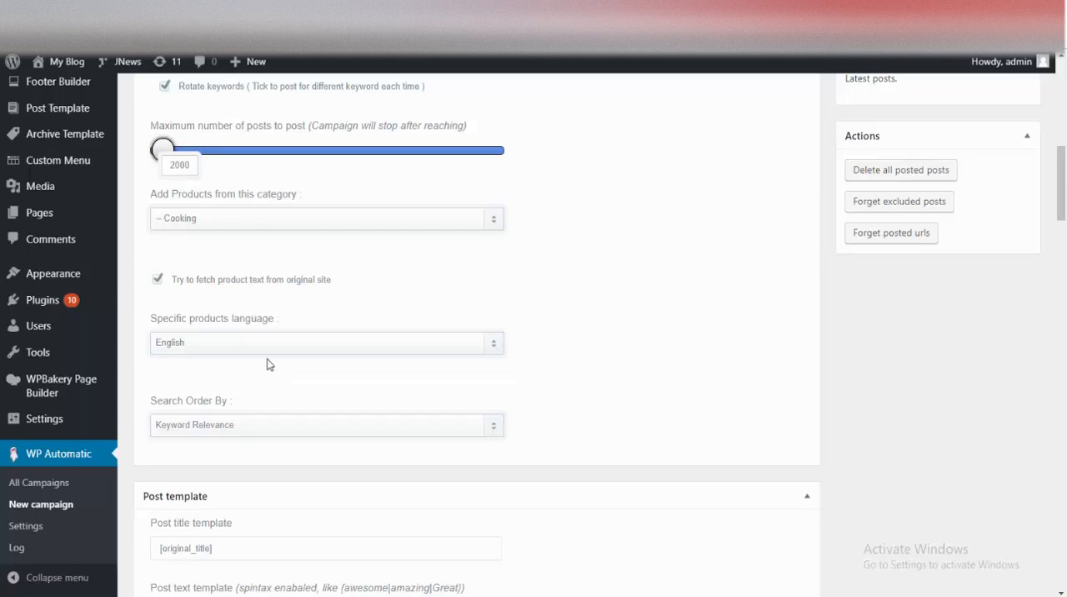
Step: Select English as the specific products language and order the product search by Popularity
{"action": "left_click", "coordinate": [192, 343]}
{"action": "left_click", "coordinate": [179, 363]}
{"action": "scroll", "coordinate": [228, 314], "scroll_direction": "down", "scroll_amount": 2}
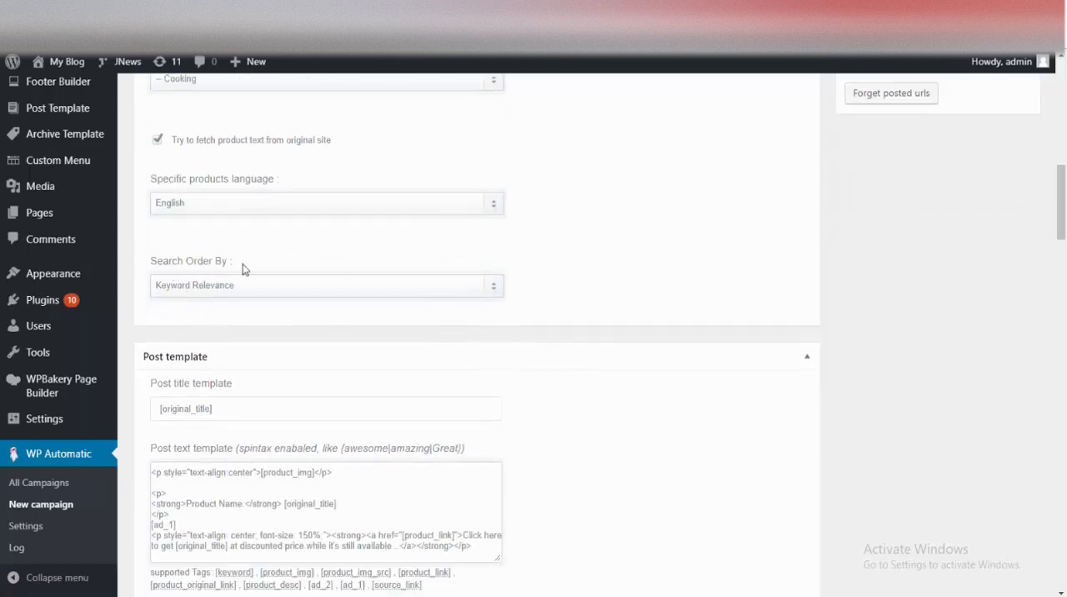
{"action": "left_click", "coordinate": [235, 291]}
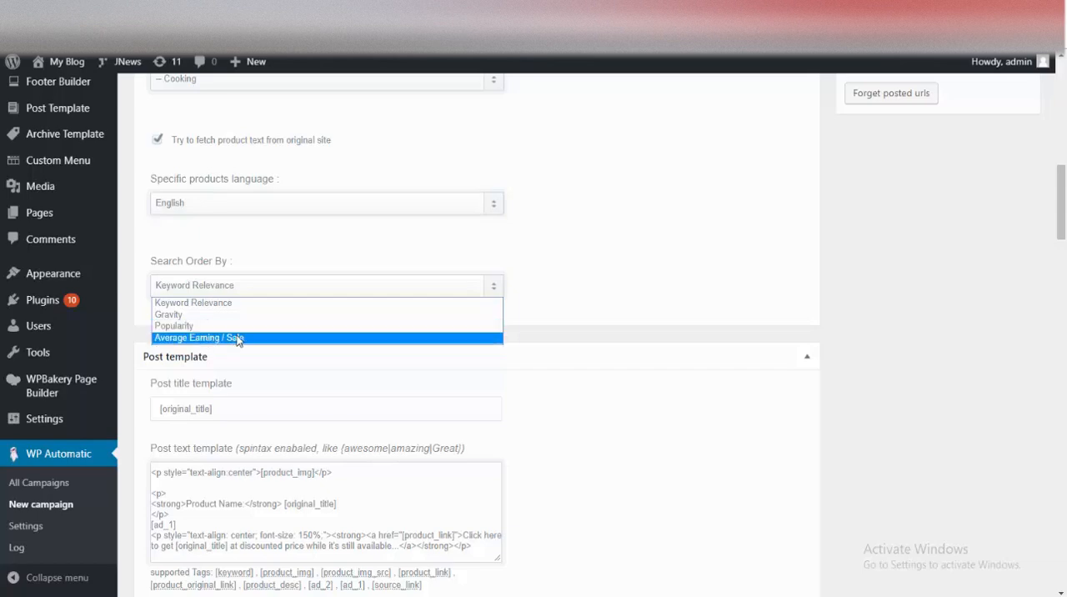
{"action": "left_click", "coordinate": [184, 326]}
Step: Examine the remaining campaign options, including categories and tags, post filters, rewriting and translation, content modifications, links and miscellaneous
{"action": "scroll", "coordinate": [511, 361], "scroll_direction": "down", "scroll_amount": 10}
{"action": "scroll", "coordinate": [511, 361], "scroll_direction": "up", "scroll_amount": 10}
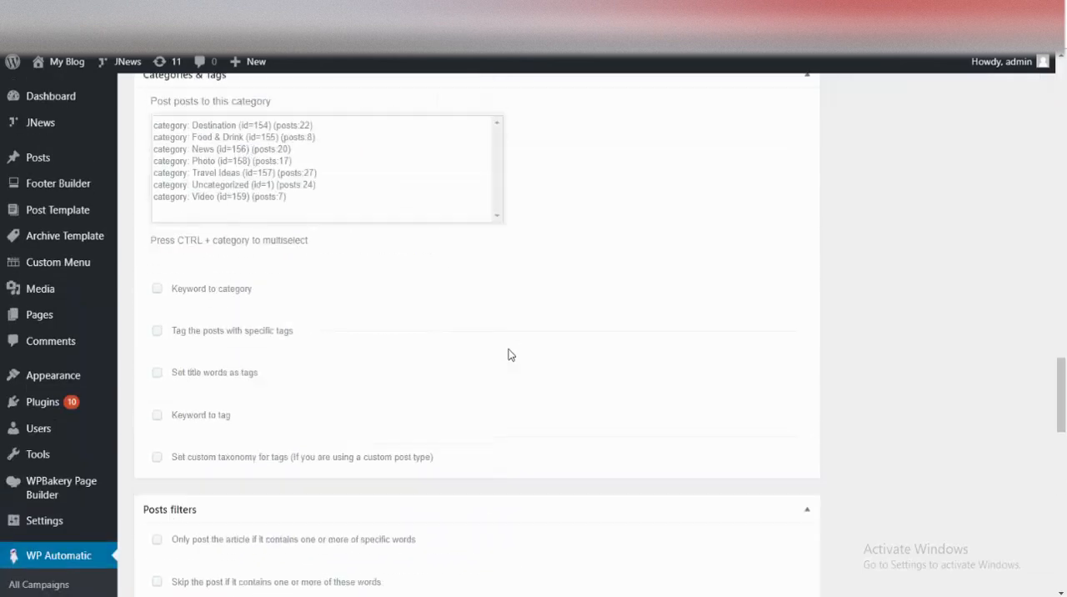
{"action": "scroll", "coordinate": [407, 238], "scroll_direction": "down", "scroll_amount": 10}
{"action": "scroll", "coordinate": [430, 418], "scroll_direction": "down", "scroll_amount": 7}
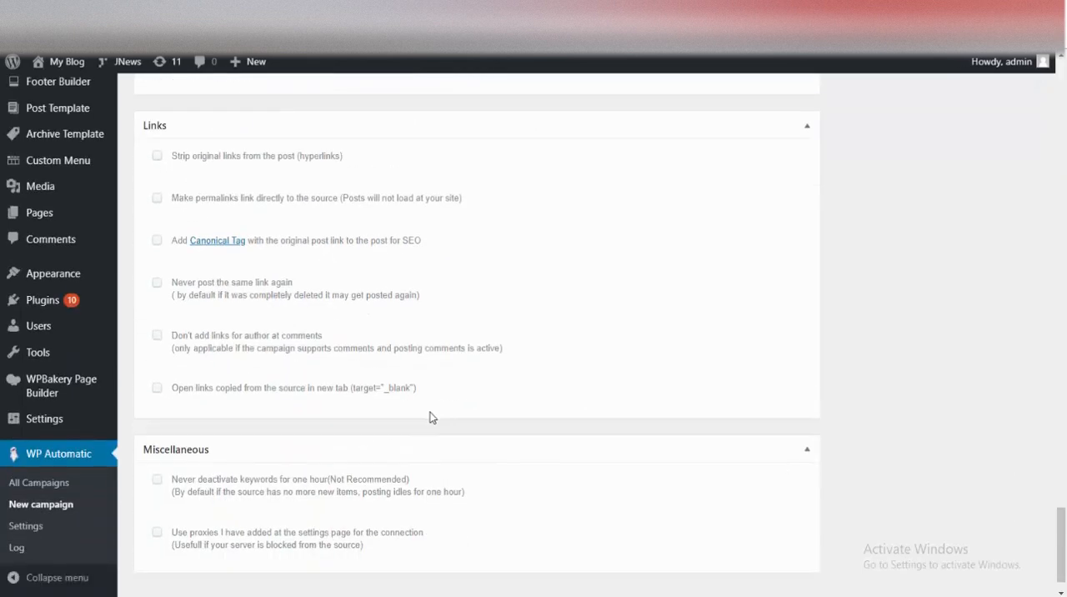
{"action": "scroll", "coordinate": [441, 416], "scroll_direction": "up", "scroll_amount": 8}
{"action": "scroll", "coordinate": [442, 416], "scroll_direction": "up", "scroll_amount": 3}
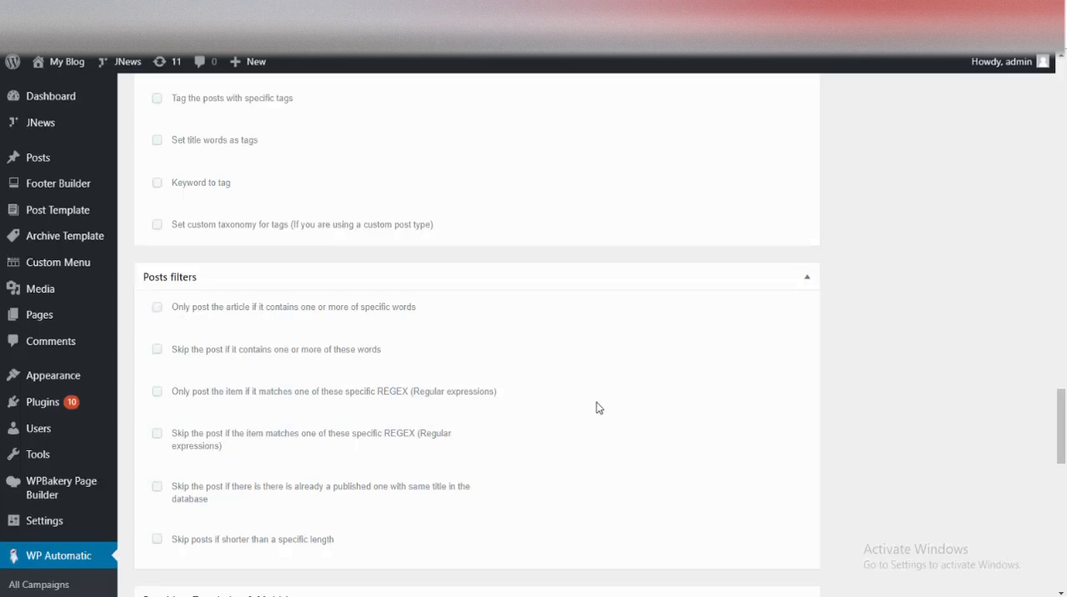
{"action": "scroll", "coordinate": [490, 303], "scroll_direction": "up", "scroll_amount": 15}
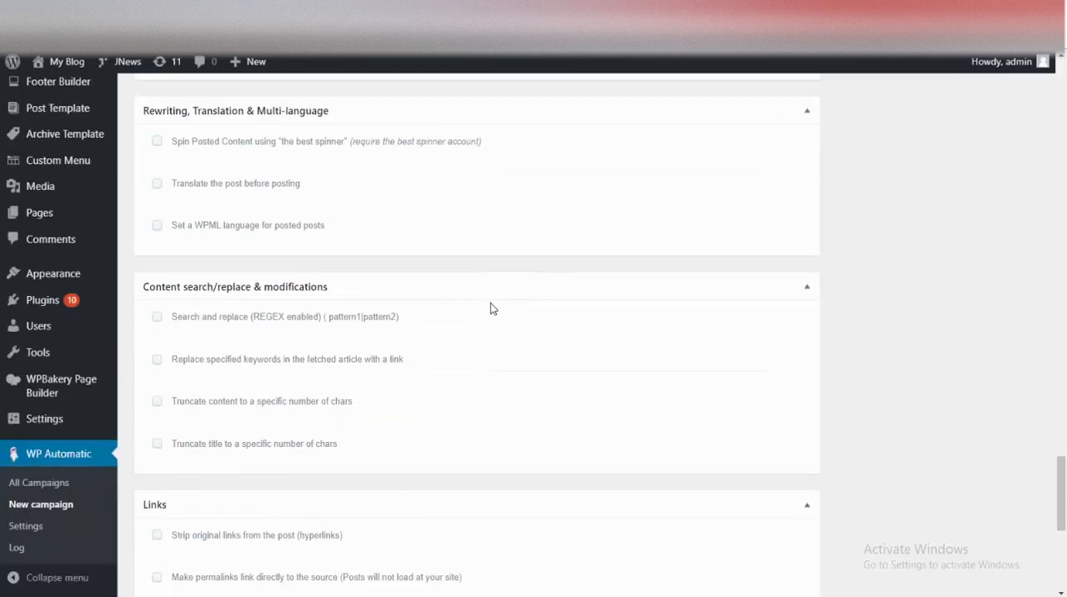
Step: Publish the "recopy niche" campaign and run it once manually
{"action": "left_click", "coordinate": [1007, 486]}
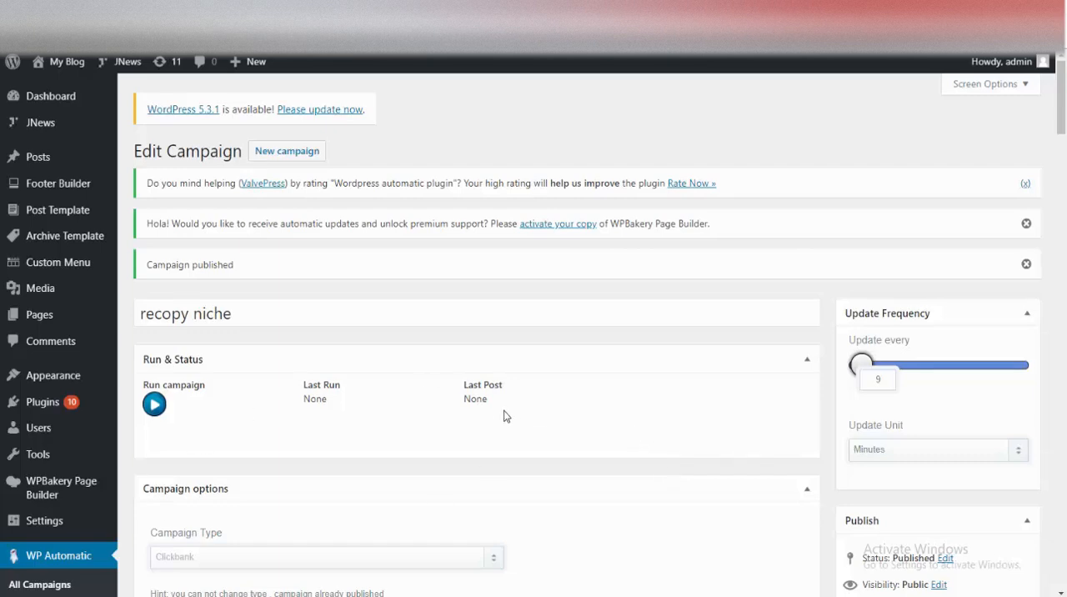
{"action": "left_click", "coordinate": [154, 404]}
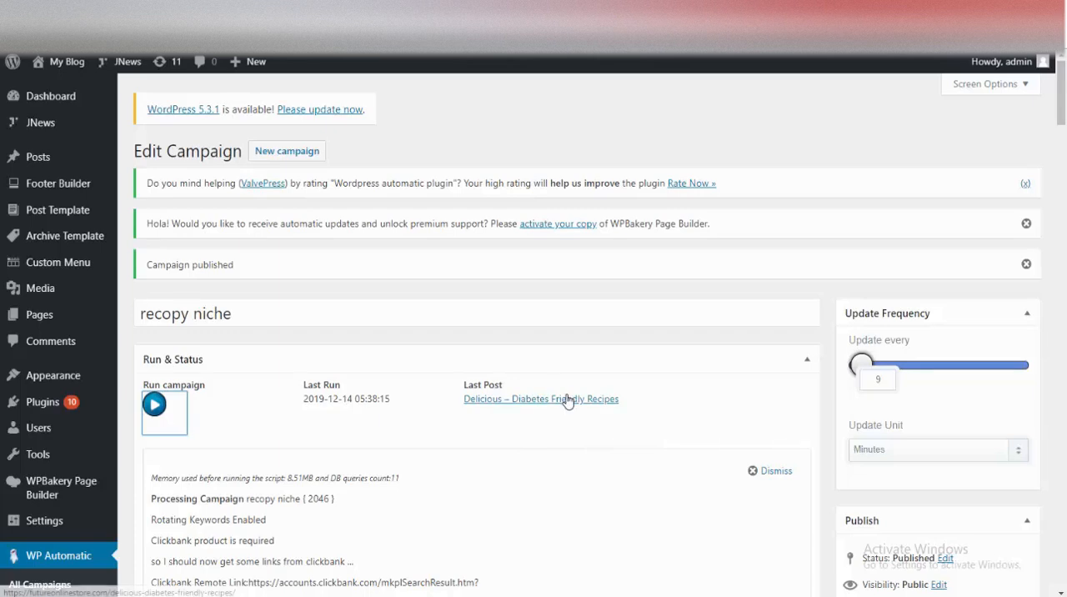
Step: Open the campaign's last post in a new tab and look through the posts published on the site
{"action": "right_click", "coordinate": [521, 406]}
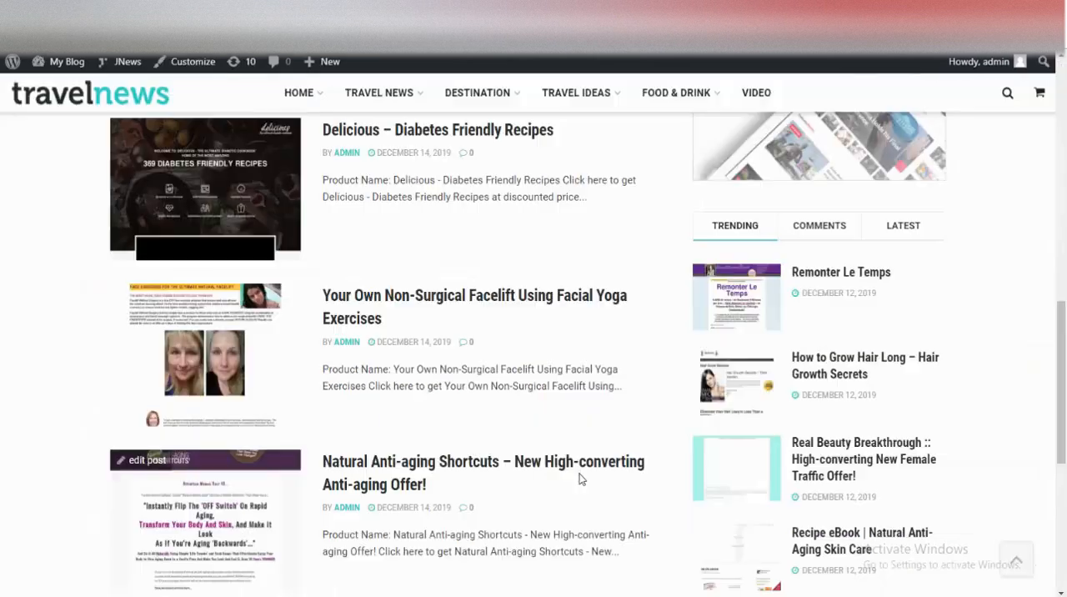
{"action": "scroll", "coordinate": [579, 479], "scroll_direction": "down", "scroll_amount": 2}
{"action": "scroll", "coordinate": [581, 479], "scroll_direction": "up", "scroll_amount": 1}
{"action": "scroll", "coordinate": [581, 478], "scroll_direction": "up", "scroll_amount": 1}
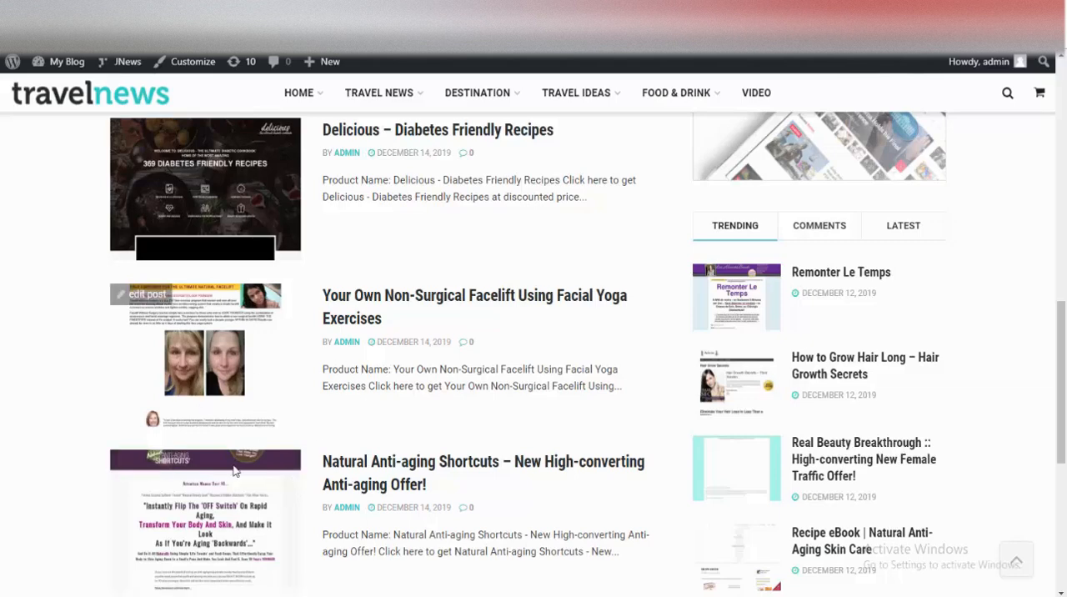
Step: Open the post "Your Own Non-Surgical Facelift Using Facial Yoga Exercises", read through it and follow its Order Now link
{"action": "left_click", "coordinate": [364, 302]}
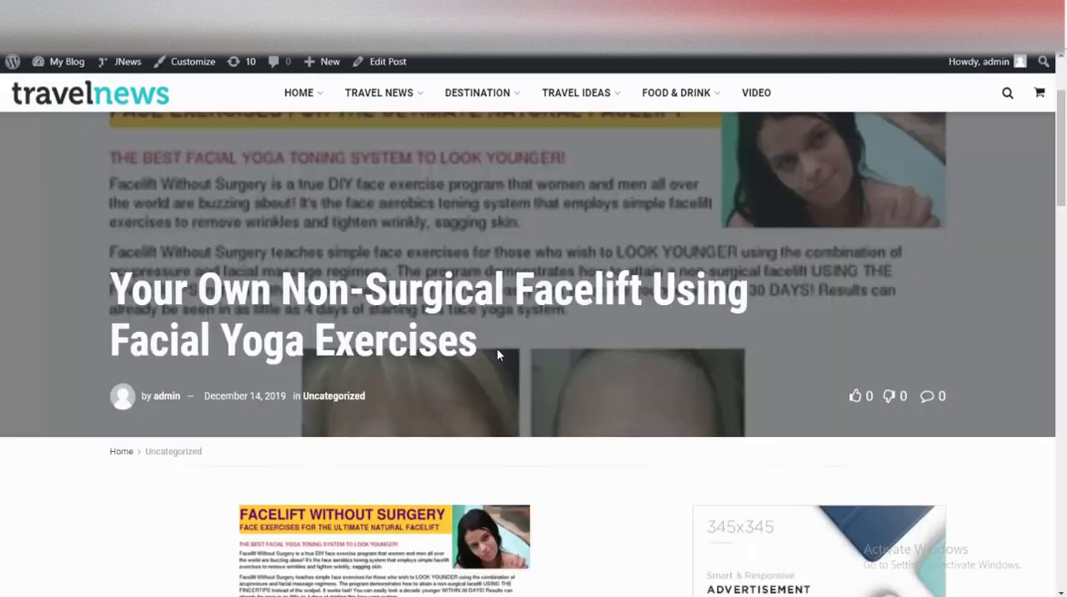
{"action": "scroll", "coordinate": [497, 350], "scroll_direction": "down", "scroll_amount": 3}
{"action": "scroll", "coordinate": [497, 352], "scroll_direction": "down", "scroll_amount": 10}
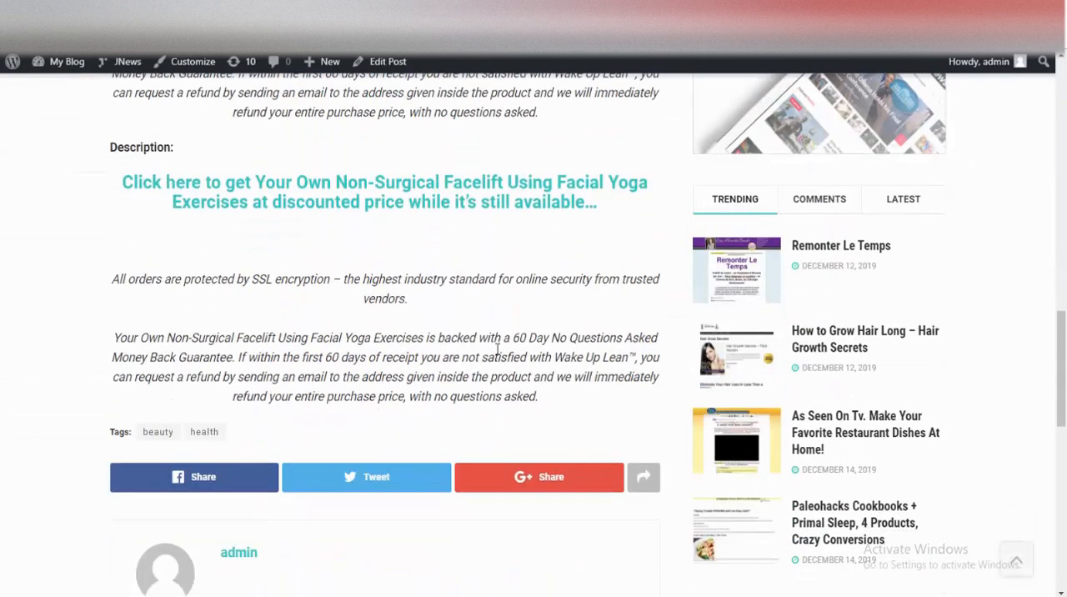
{"action": "scroll", "coordinate": [497, 349], "scroll_direction": "up", "scroll_amount": 5}
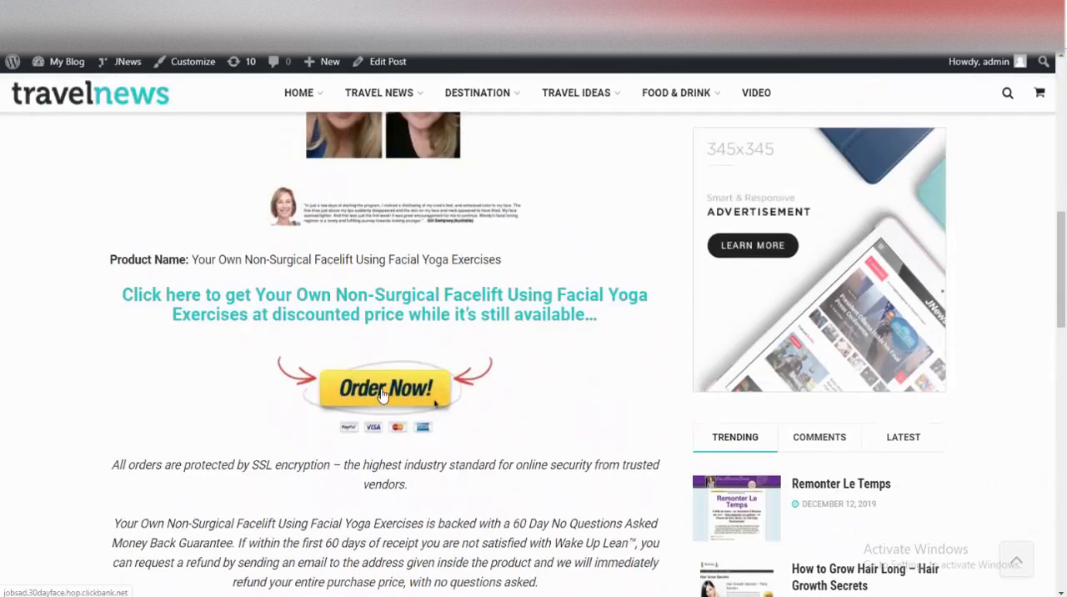
{"action": "left_click", "coordinate": [381, 395]}
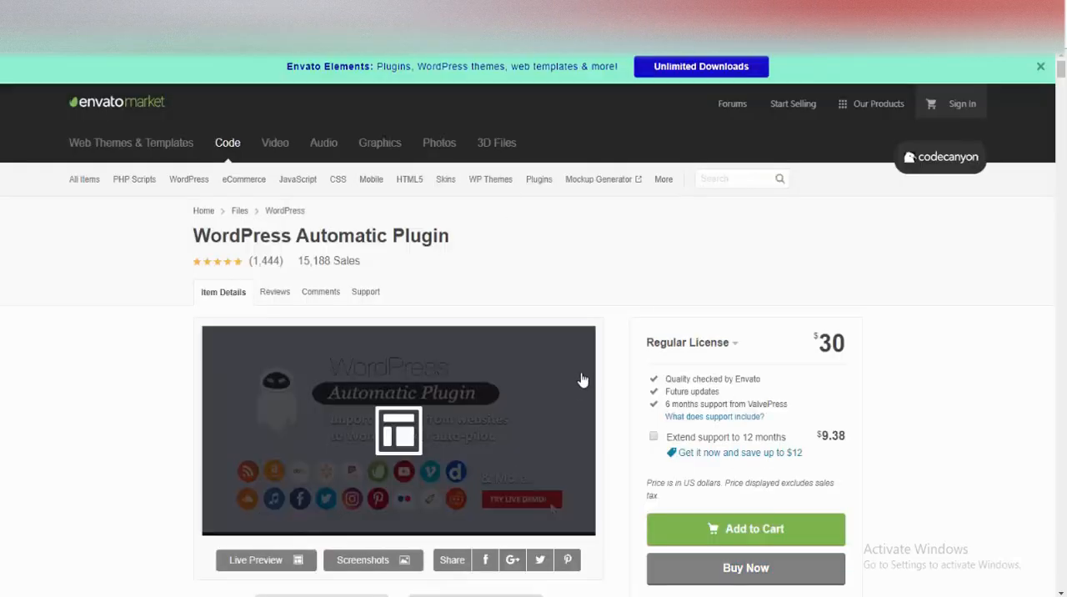
Step: Look over the WordPress Automatic Plugin item page on CodeCanyon
{"action": "scroll", "coordinate": [582, 383], "scroll_direction": "down", "scroll_amount": 5}
{"action": "scroll", "coordinate": [581, 383], "scroll_direction": "up", "scroll_amount": 5}
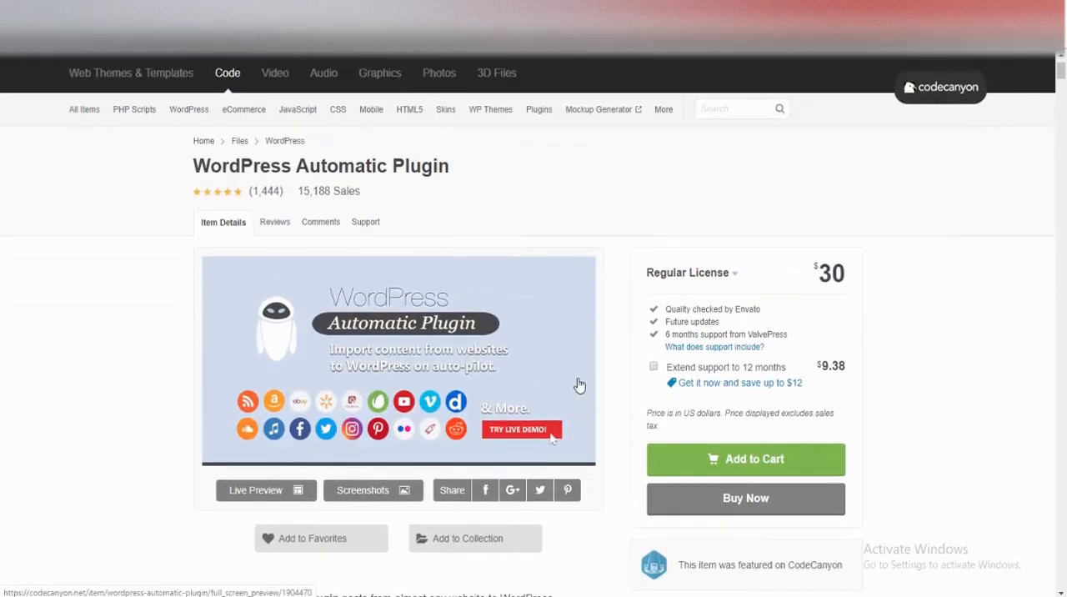